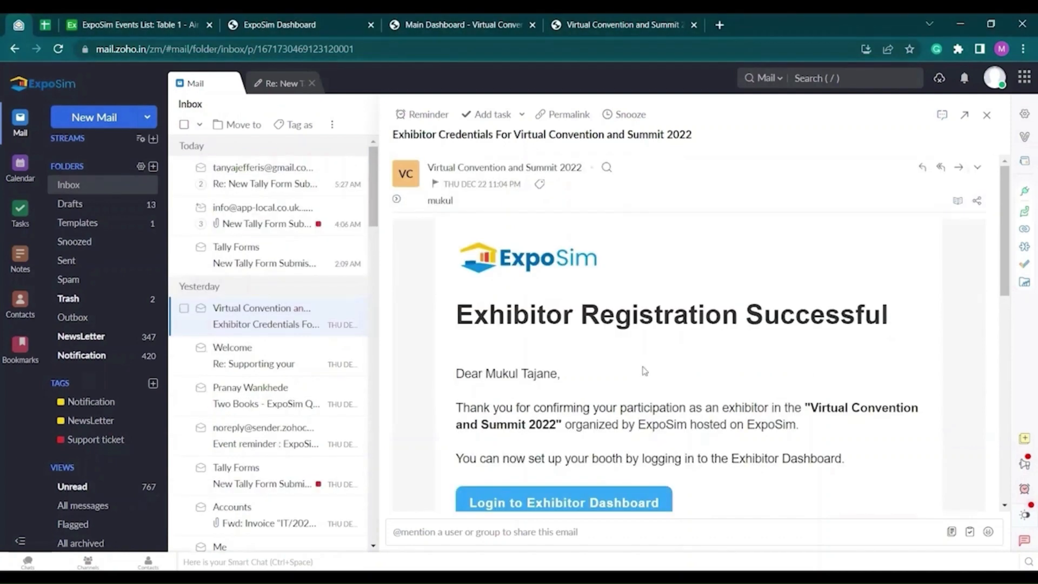
- Scroll through the credentials email and open the Exhibitor Dashboard login page
{"action": "scroll", "coordinate": [643, 372], "scroll_direction": "down", "scroll_amount": 2}
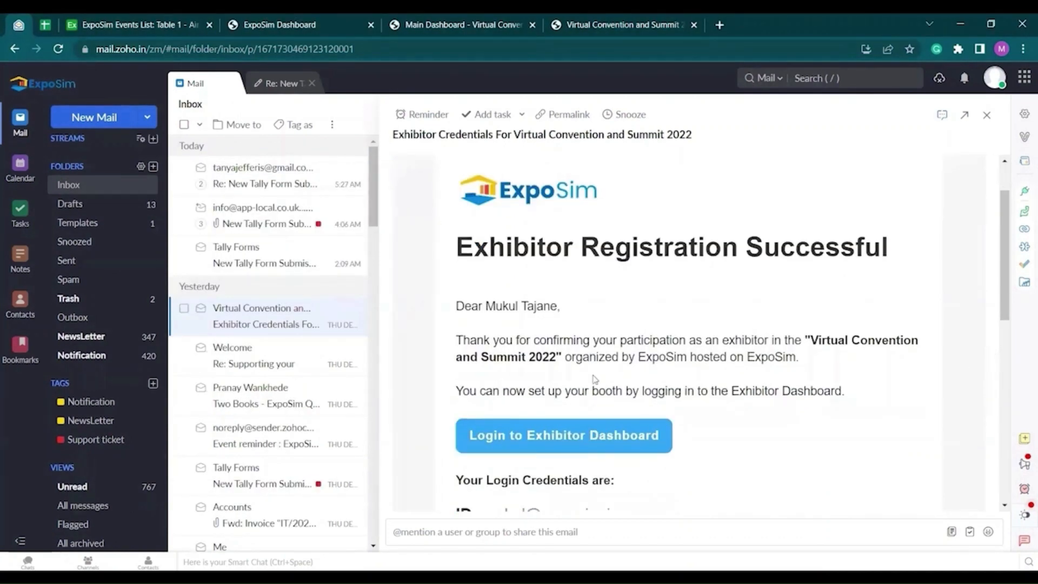
{"action": "scroll", "coordinate": [644, 453], "scroll_direction": "down", "scroll_amount": 1}
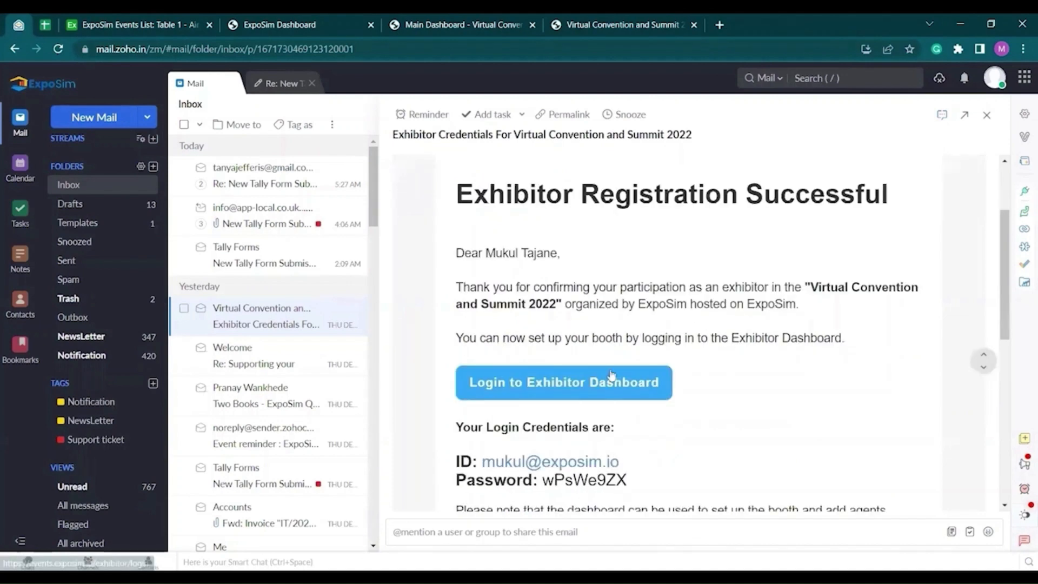
{"action": "scroll", "coordinate": [463, 441], "scroll_direction": "down", "scroll_amount": 2}
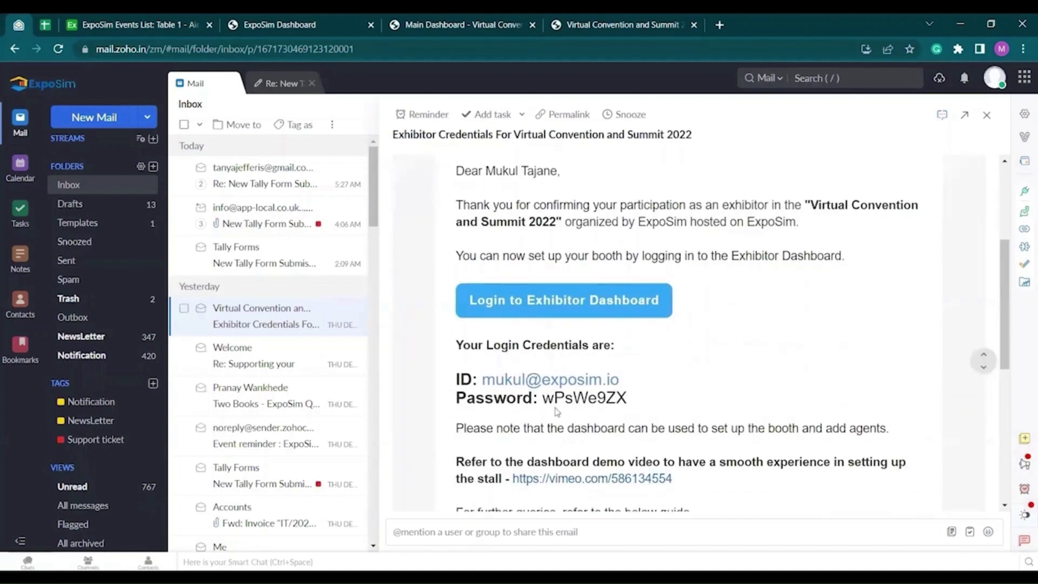
{"action": "scroll", "coordinate": [657, 422], "scroll_direction": "down", "scroll_amount": 1}
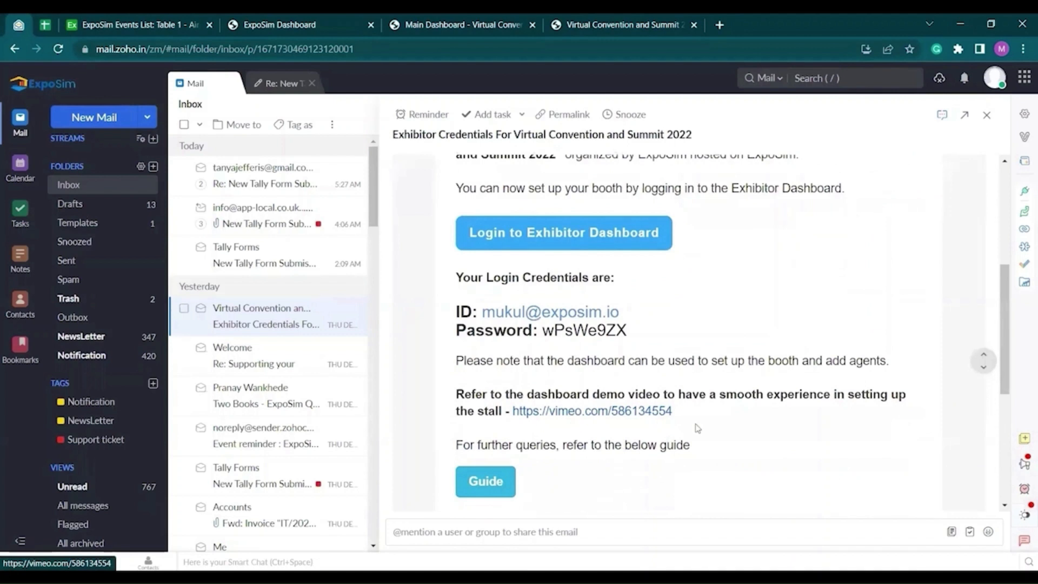
{"action": "scroll", "coordinate": [545, 449], "scroll_direction": "down", "scroll_amount": 1}
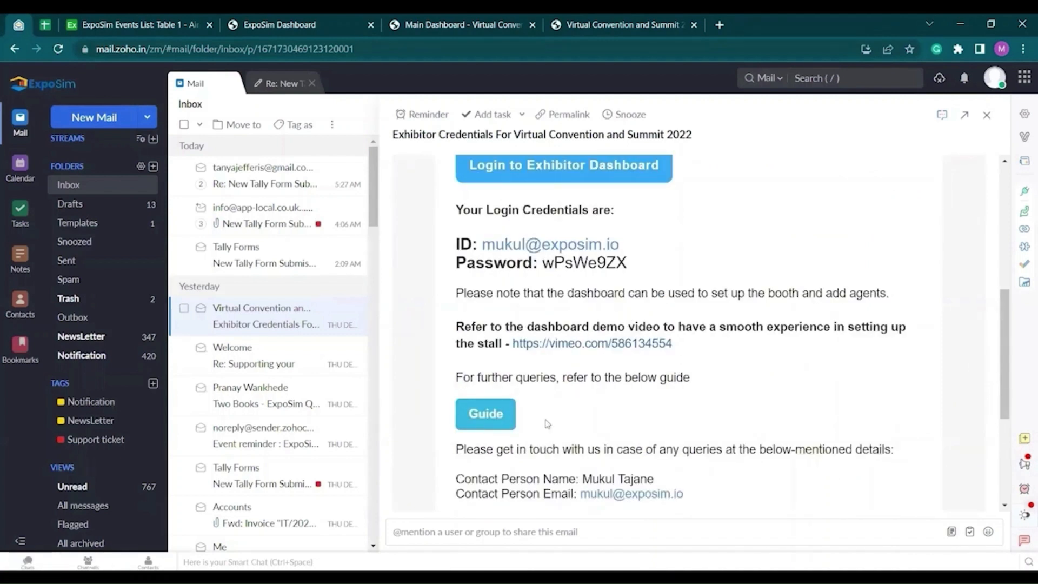
{"action": "scroll", "coordinate": [554, 419], "scroll_direction": "up", "scroll_amount": 1}
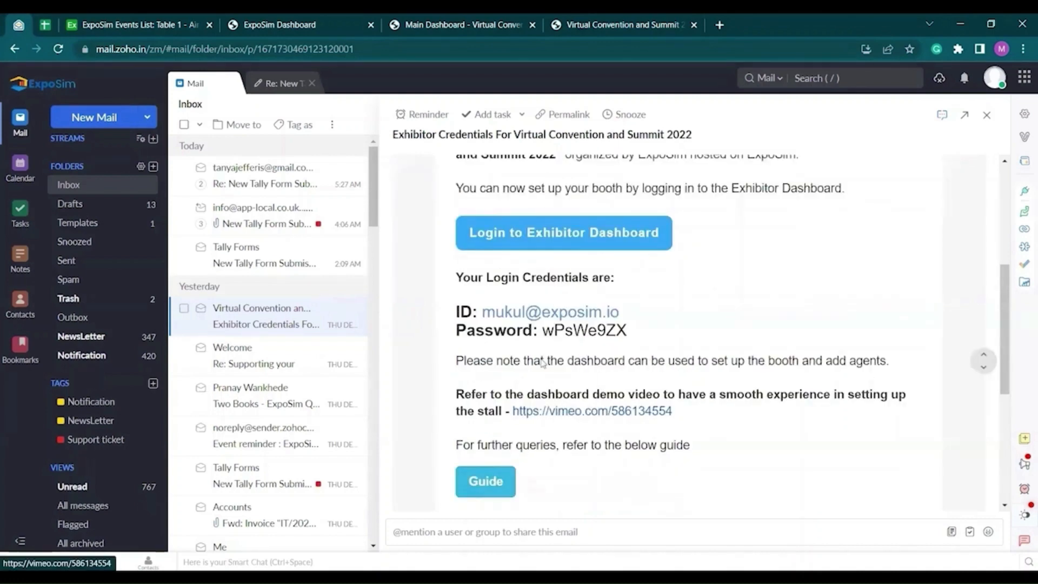
{"action": "left_click", "coordinate": [565, 235]}
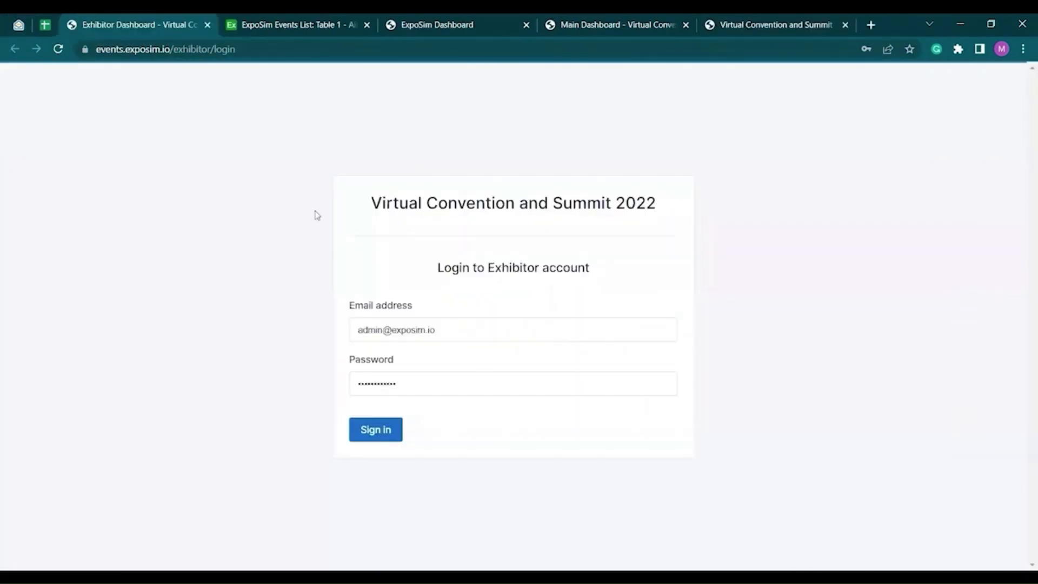
- Fill the login form with the saved login and the emailed password, then sign in
{"action": "left_click", "coordinate": [17, 21]}
{"action": "double_click", "coordinate": [576, 399]}
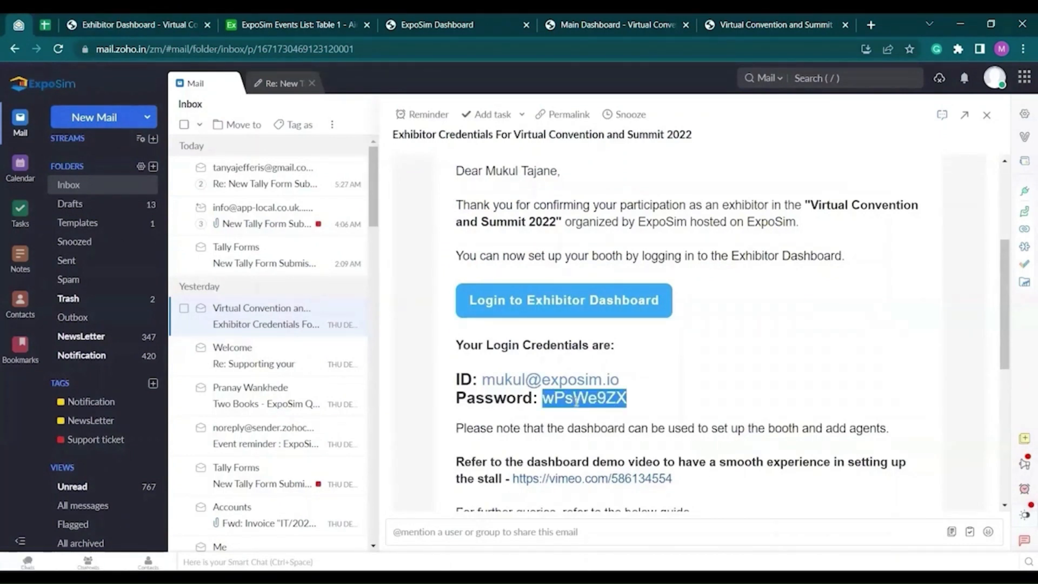
{"action": "left_click", "coordinate": [165, 20]}
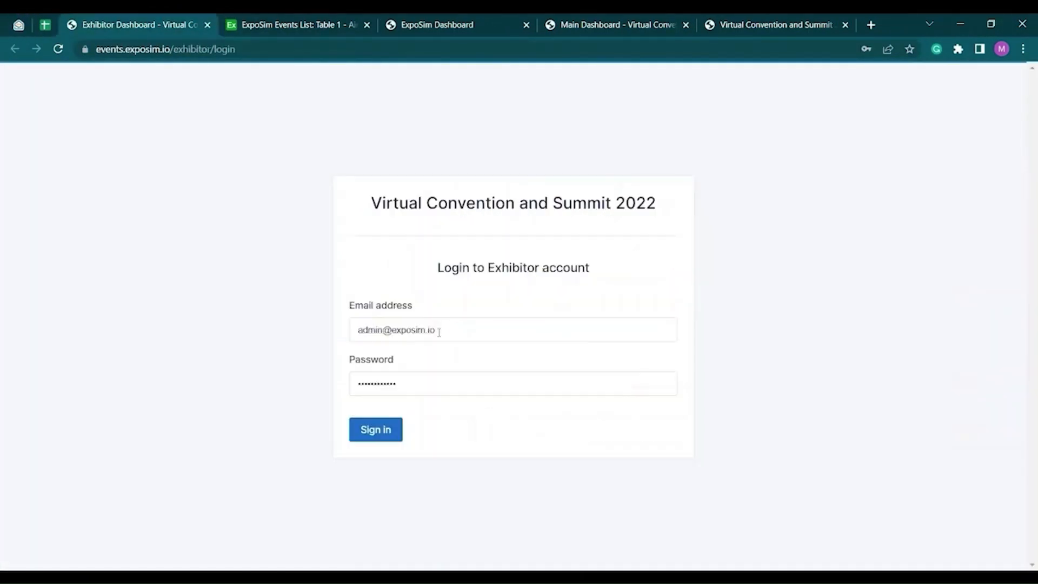
{"action": "left_click", "coordinate": [439, 332]}
{"action": "left_click", "coordinate": [734, 460]}
{"action": "double_click", "coordinate": [408, 390]}
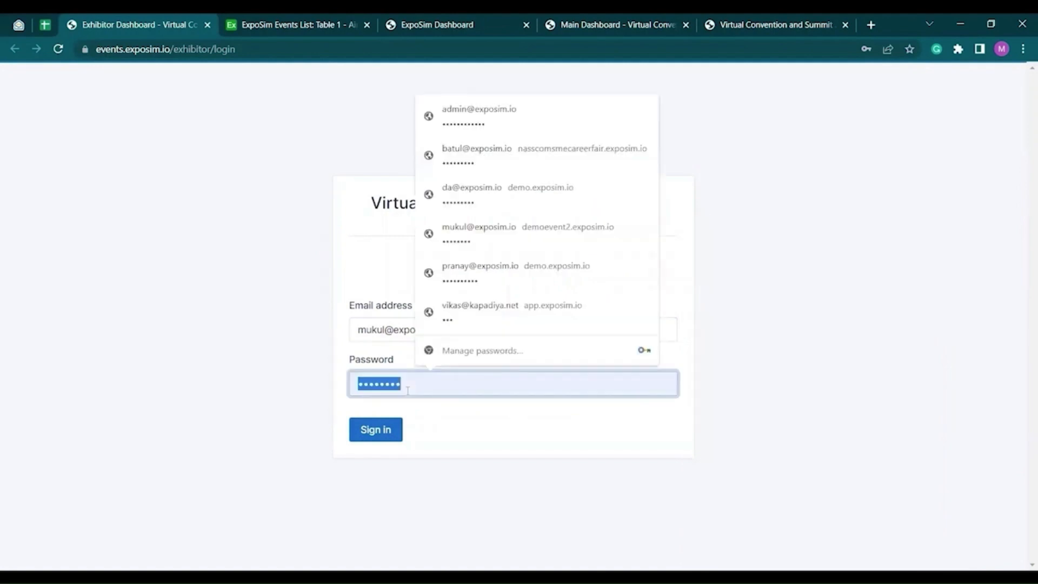
{"action": "key", "text": "ctrl+v"}
{"action": "left_click", "coordinate": [376, 429]}
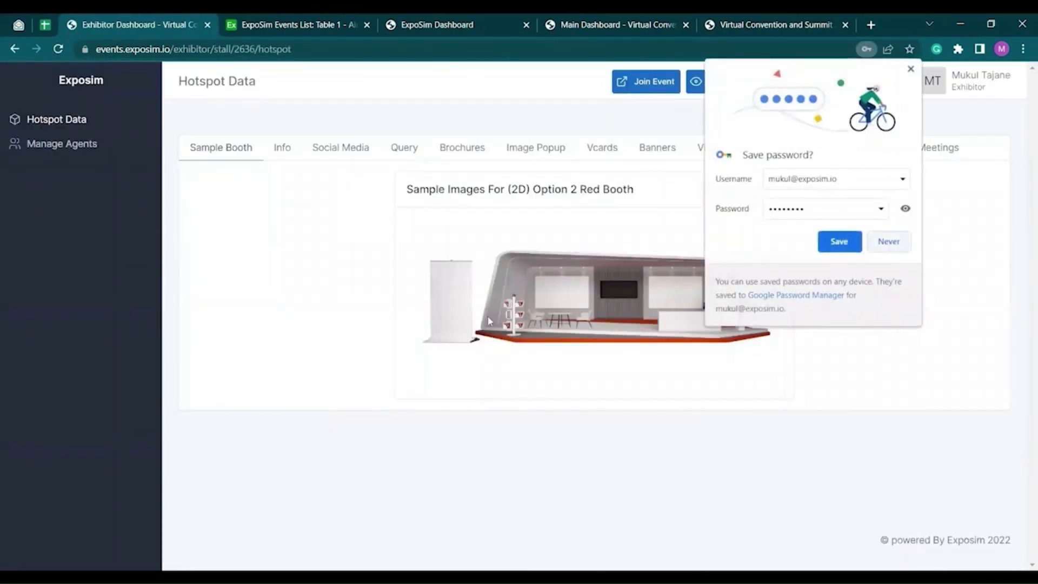
- Dismiss the save-password prompt and set the Info tag line to 'A Metaverse of Virtual Events!'
{"action": "left_click", "coordinate": [490, 322]}
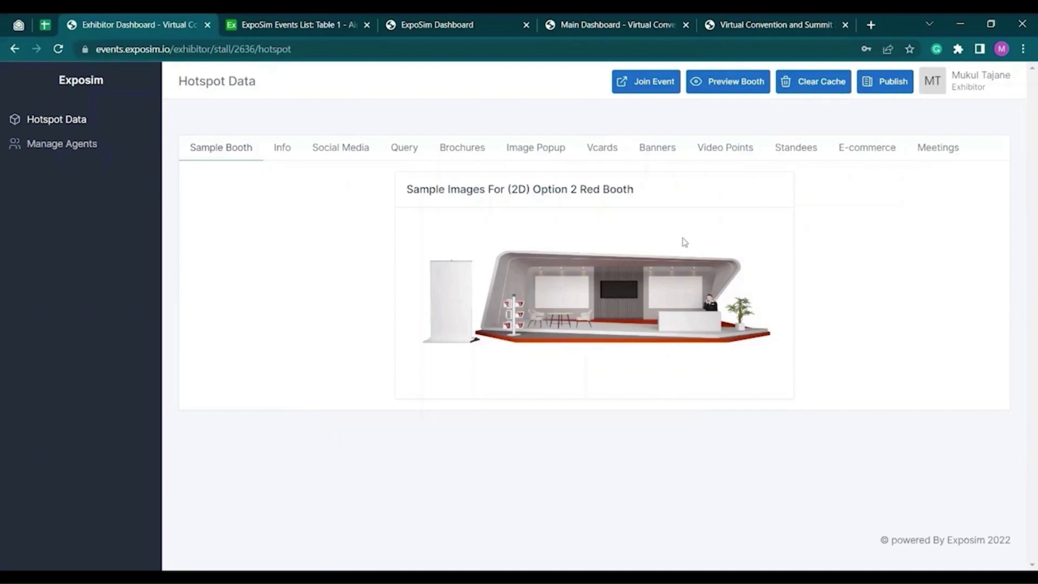
{"action": "left_click", "coordinate": [281, 150]}
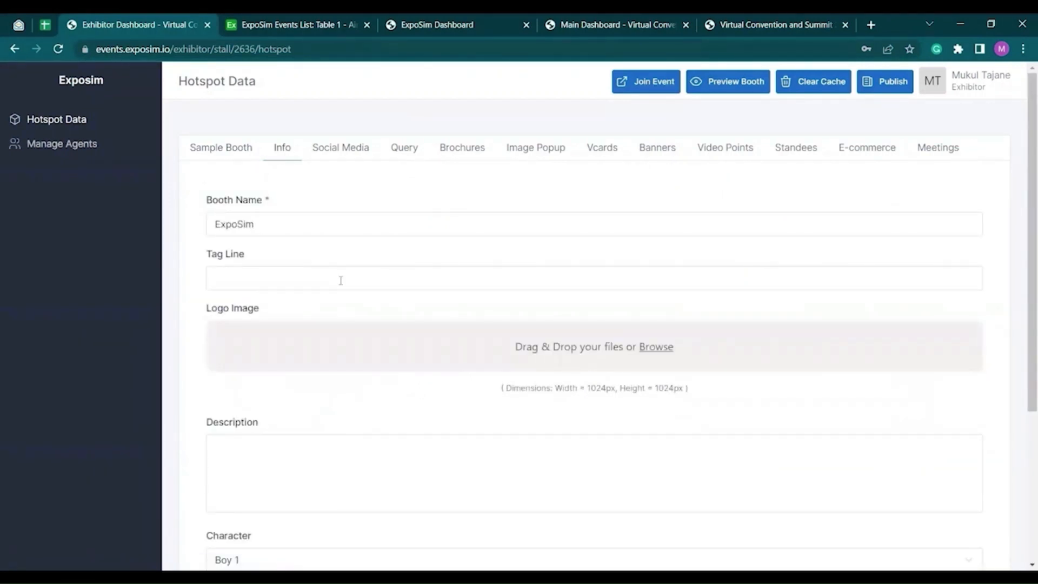
{"action": "left_click", "coordinate": [273, 271]}
{"action": "left_click", "coordinate": [327, 331]}
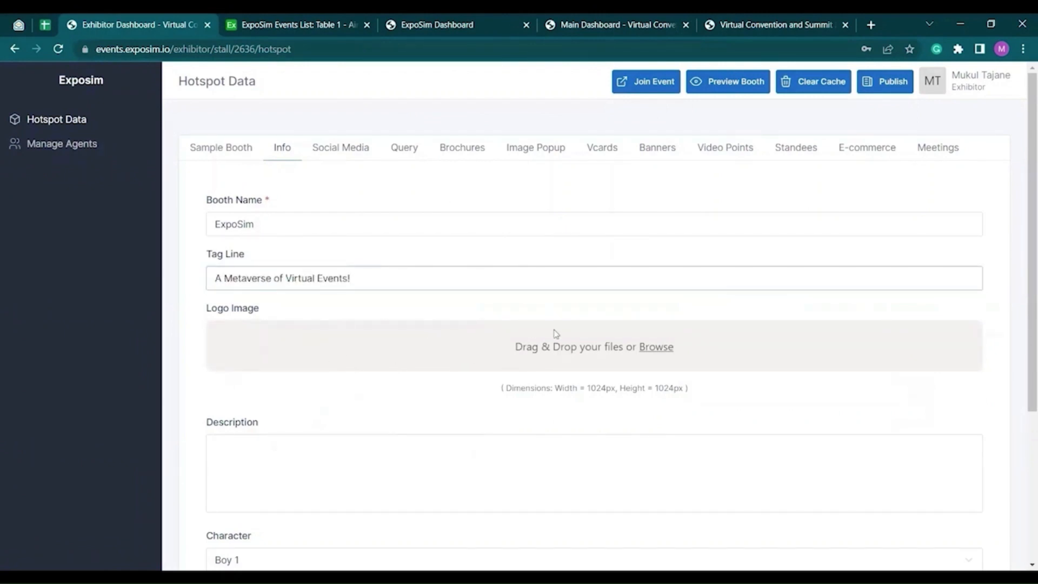
{"action": "scroll", "coordinate": [556, 333], "scroll_direction": "down", "scroll_amount": 1}
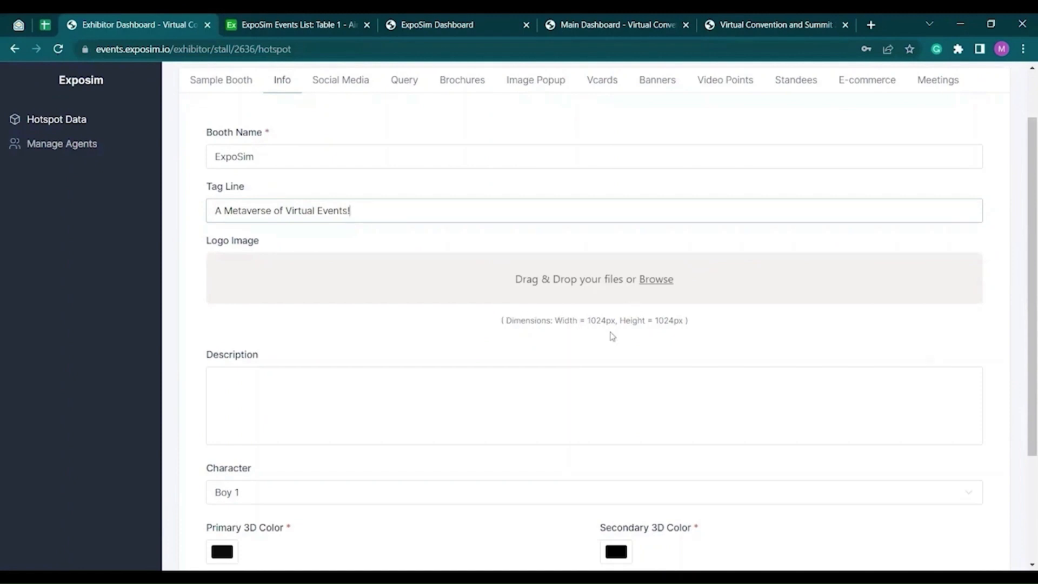
{"action": "left_click", "coordinate": [659, 285]}
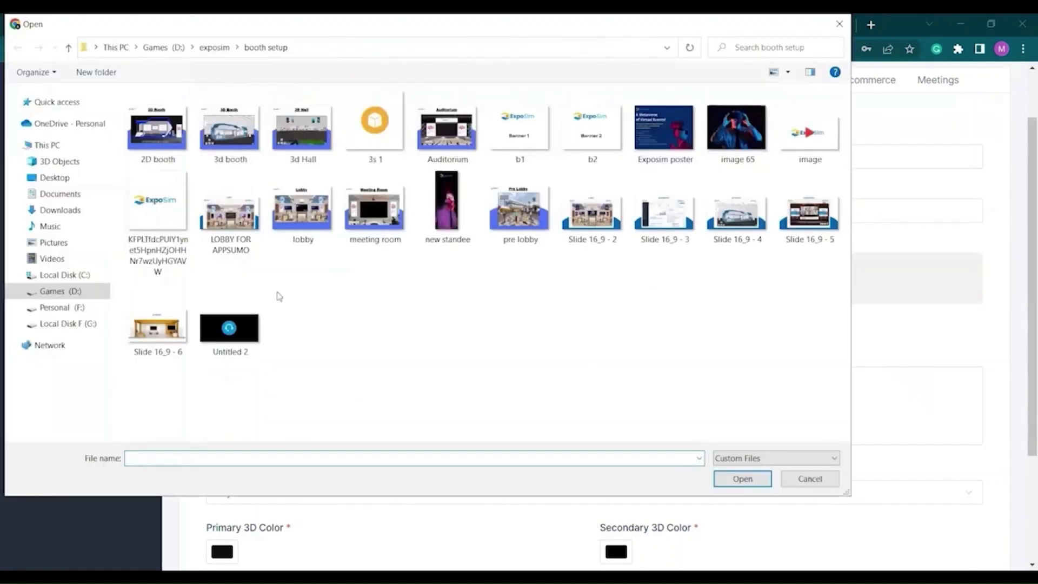
- Upload the ExpoSim logo image as the booth logo
{"action": "left_click", "coordinate": [158, 216]}
{"action": "left_click", "coordinate": [737, 482]}
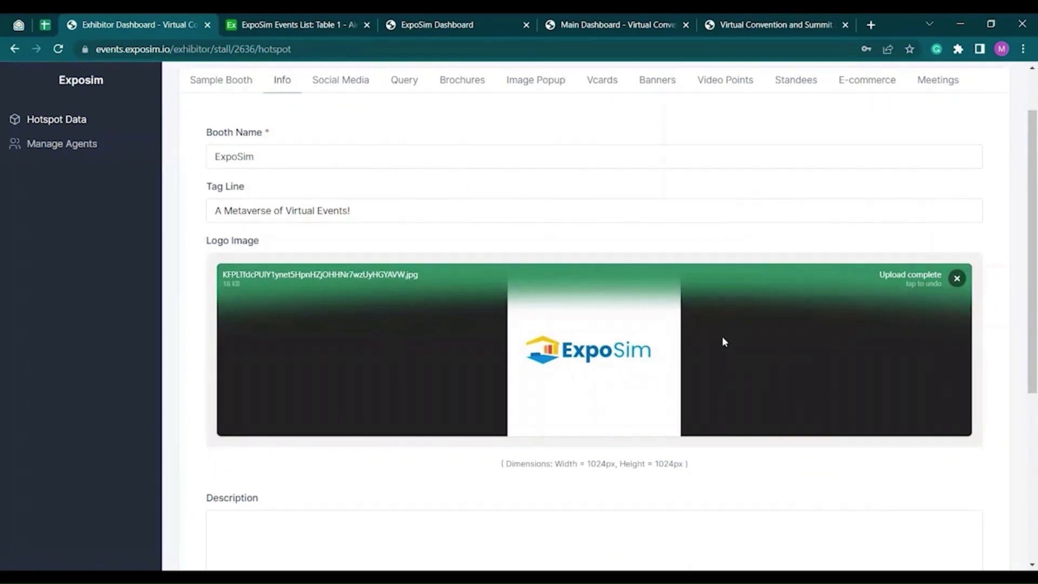
{"action": "scroll", "coordinate": [745, 335], "scroll_direction": "down", "scroll_amount": 2}
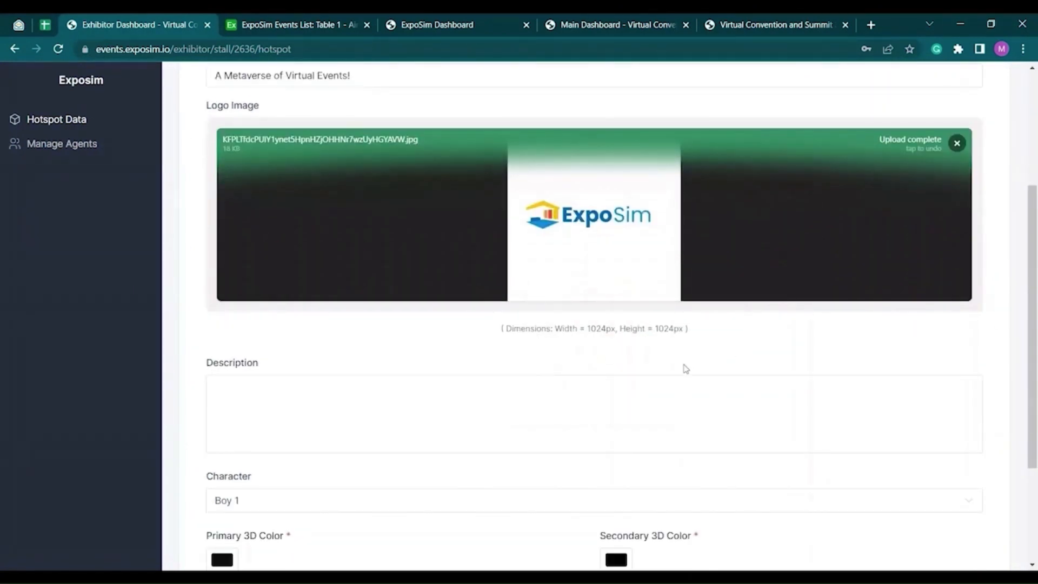
{"action": "scroll", "coordinate": [307, 330], "scroll_direction": "down", "scroll_amount": 1}
{"action": "left_click", "coordinate": [307, 330]}
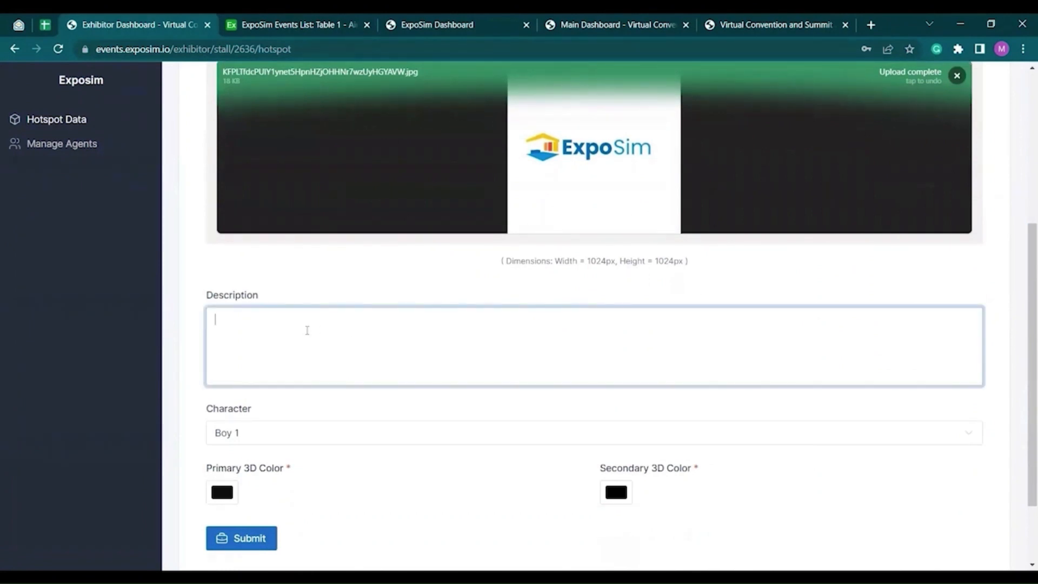
{"action": "scroll", "coordinate": [306, 433], "scroll_direction": "down", "scroll_amount": 2}
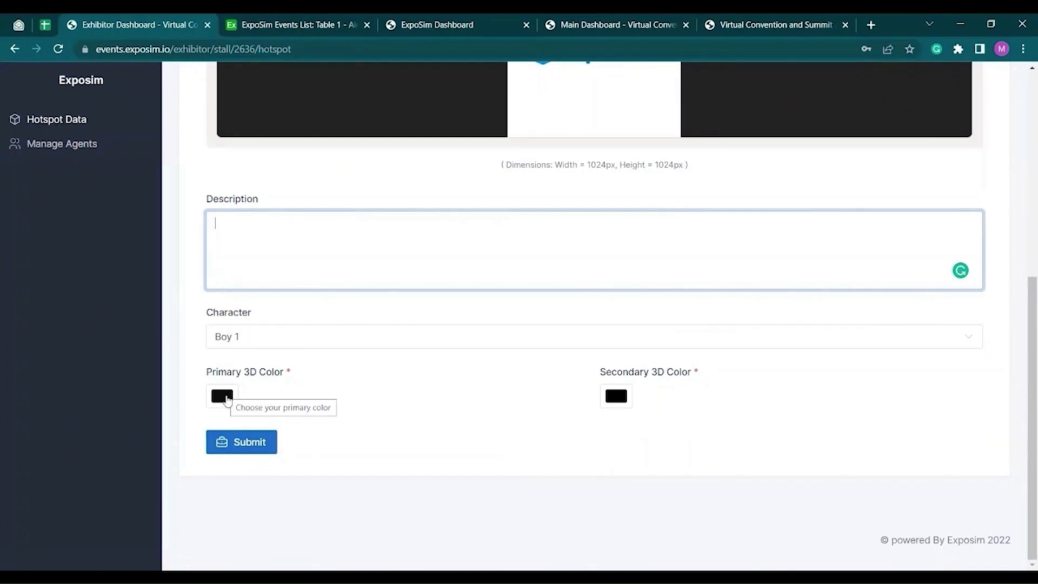
- Set the primary 3D colour to red and submit the booth info
{"action": "left_click", "coordinate": [226, 400]}
{"action": "left_click", "coordinate": [353, 218]}
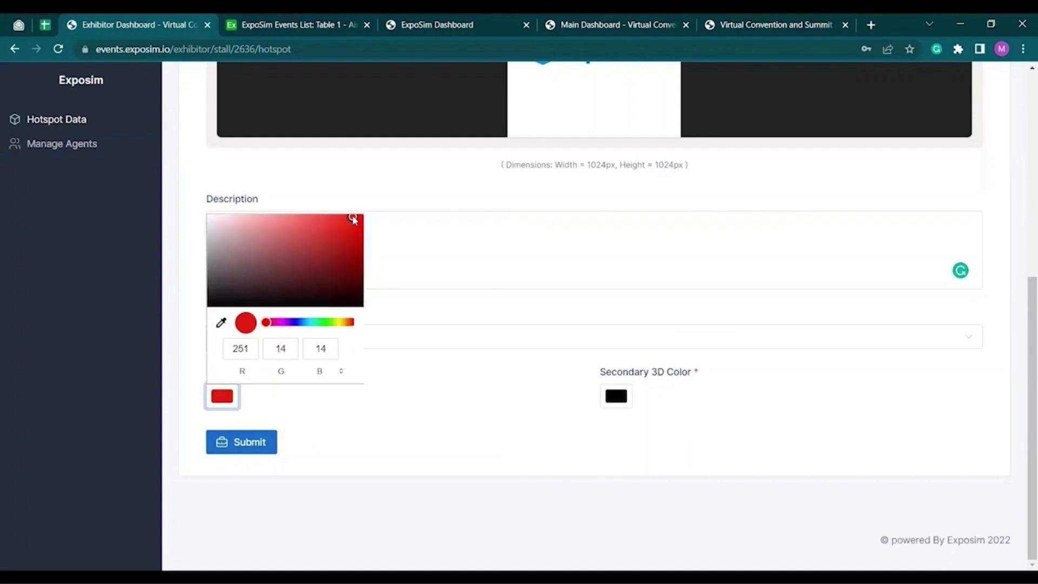
{"action": "left_click", "coordinate": [257, 447]}
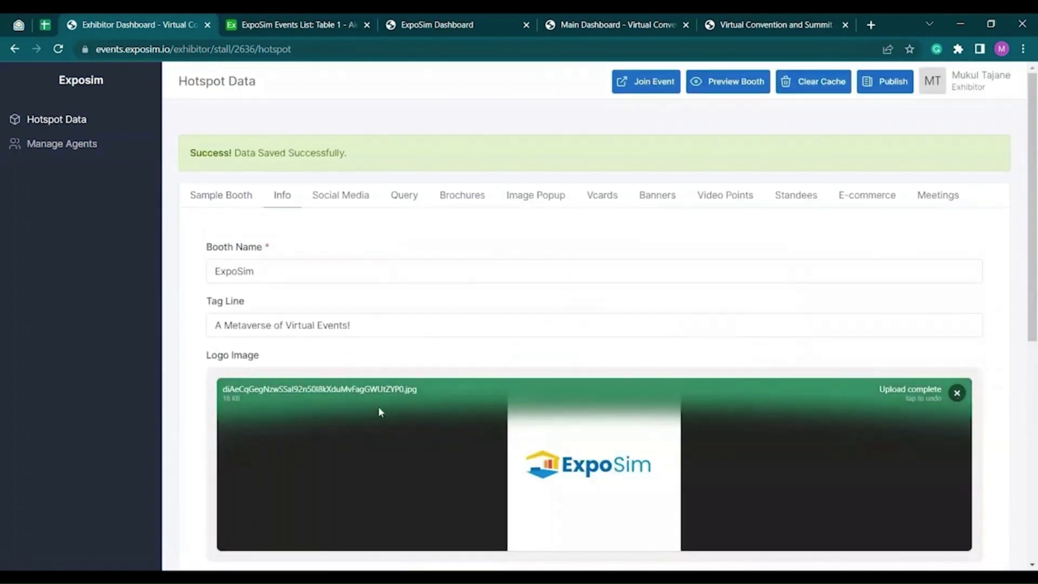
{"action": "left_click", "coordinate": [346, 201]}
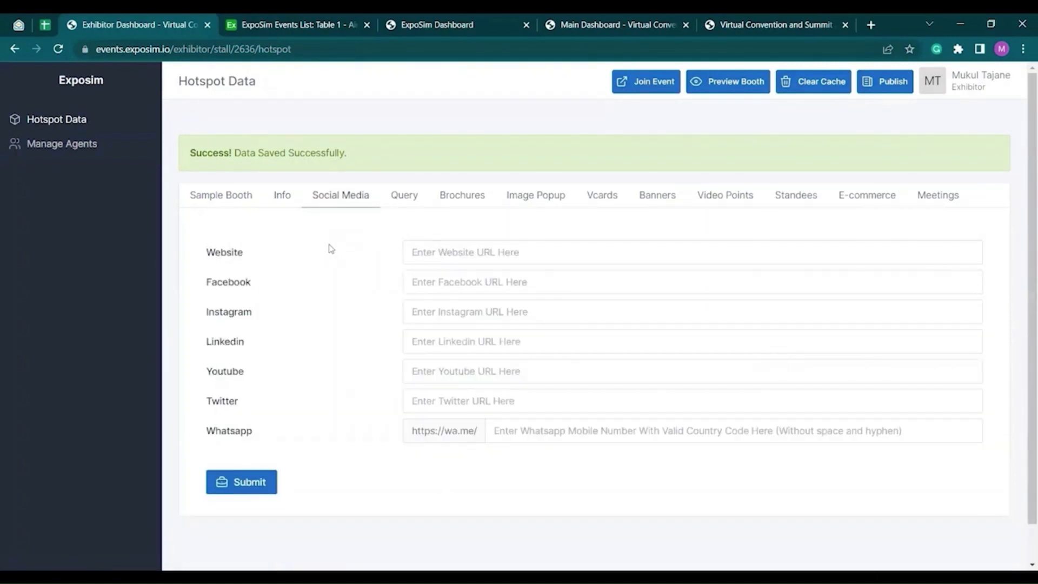
- Fill the website, Facebook and Instagram links with the saved ExpoSim URLs
{"action": "left_click", "coordinate": [473, 246]}
{"action": "left_click", "coordinate": [508, 286]}
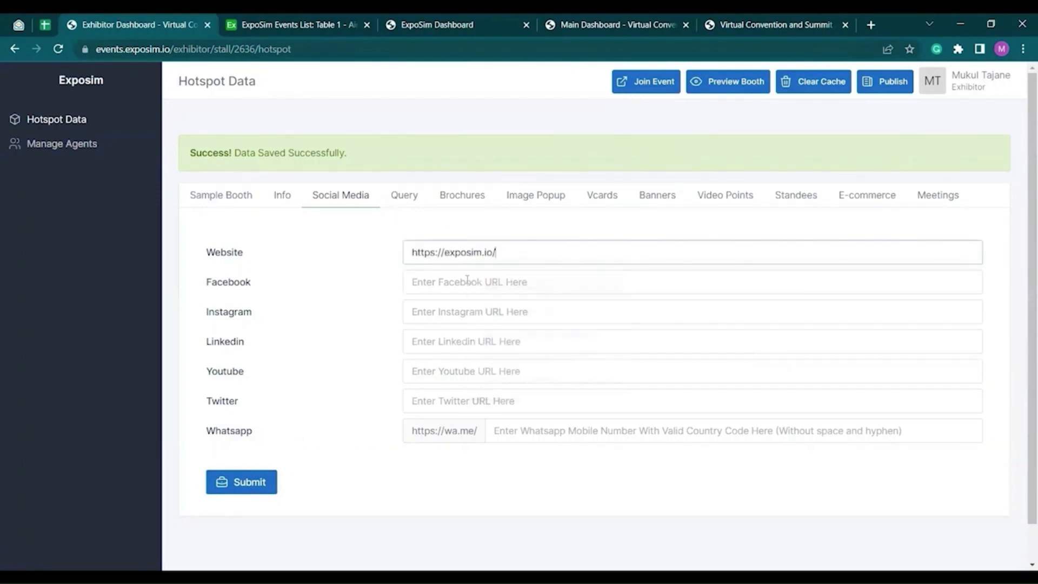
{"action": "left_click", "coordinate": [466, 284]}
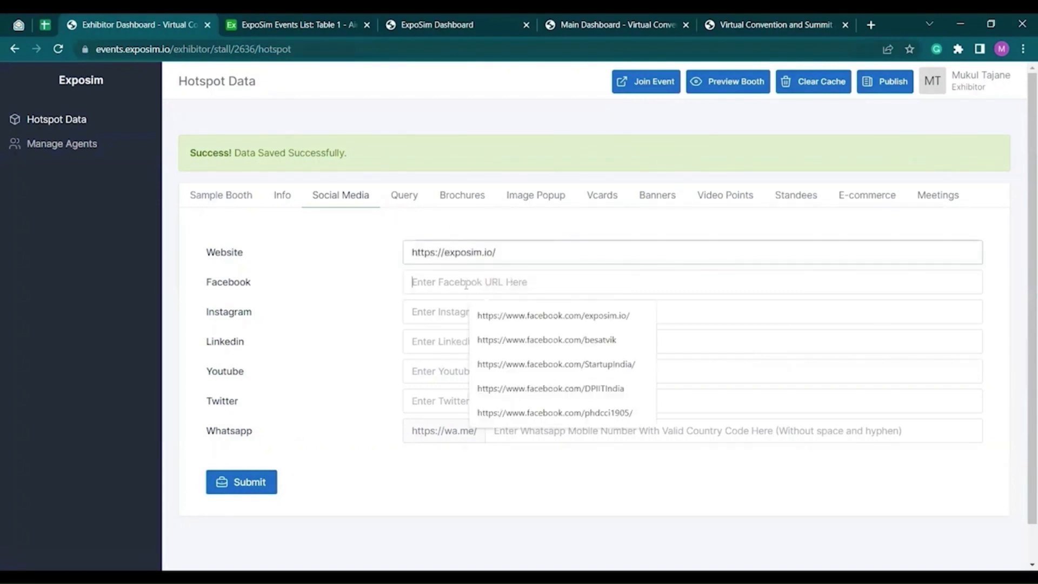
{"action": "left_click", "coordinate": [476, 315]}
{"action": "left_click", "coordinate": [441, 313]}
{"action": "left_click", "coordinate": [494, 346]}
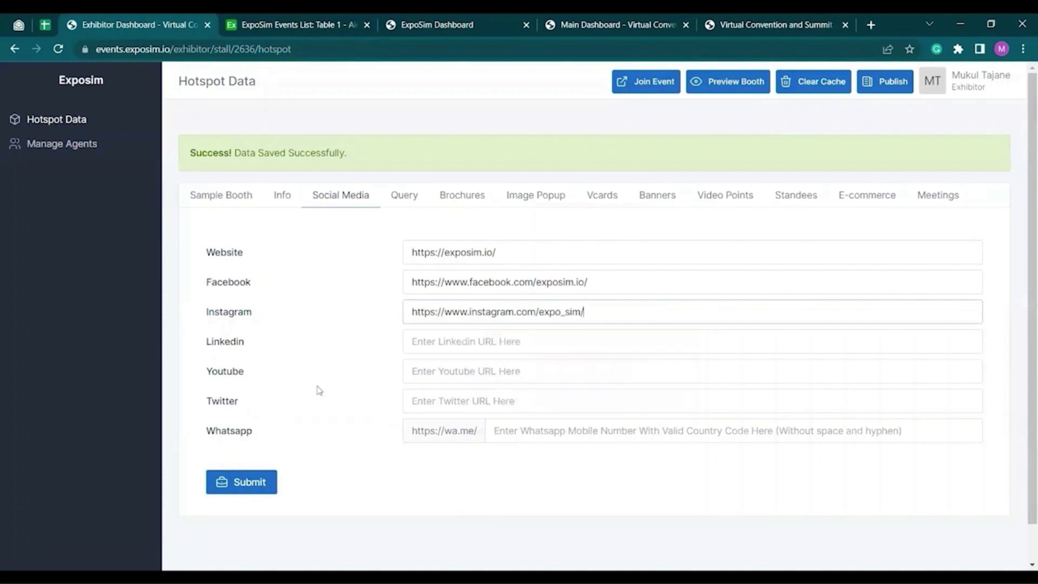
- Add the LinkedIn, YouTube and ExposimHQ Twitter links and submit the social media form
{"action": "left_click", "coordinate": [463, 344]}
{"action": "left_click", "coordinate": [506, 374]}
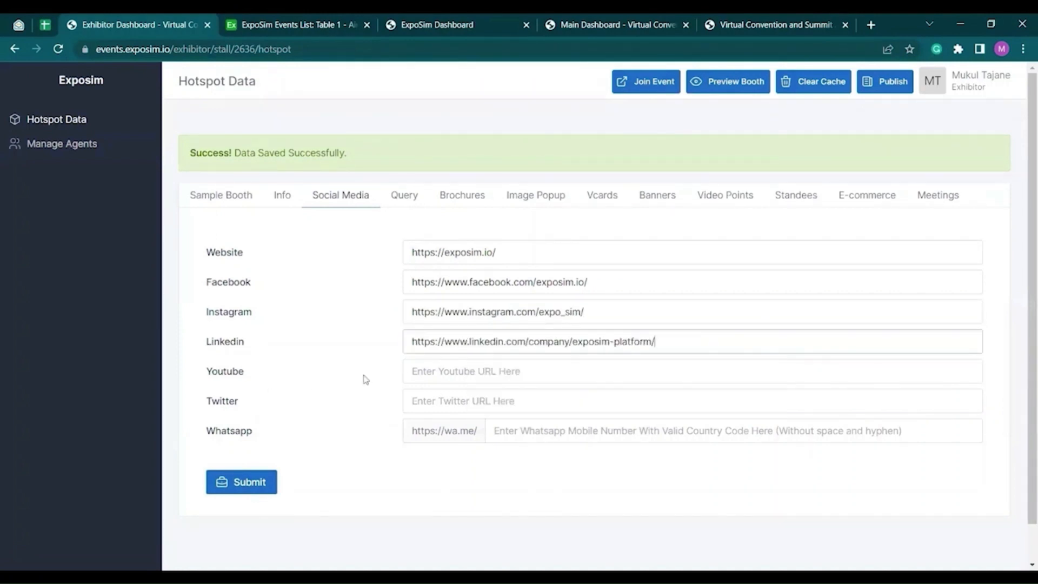
{"action": "left_click", "coordinate": [430, 370]}
{"action": "left_click", "coordinate": [501, 405]}
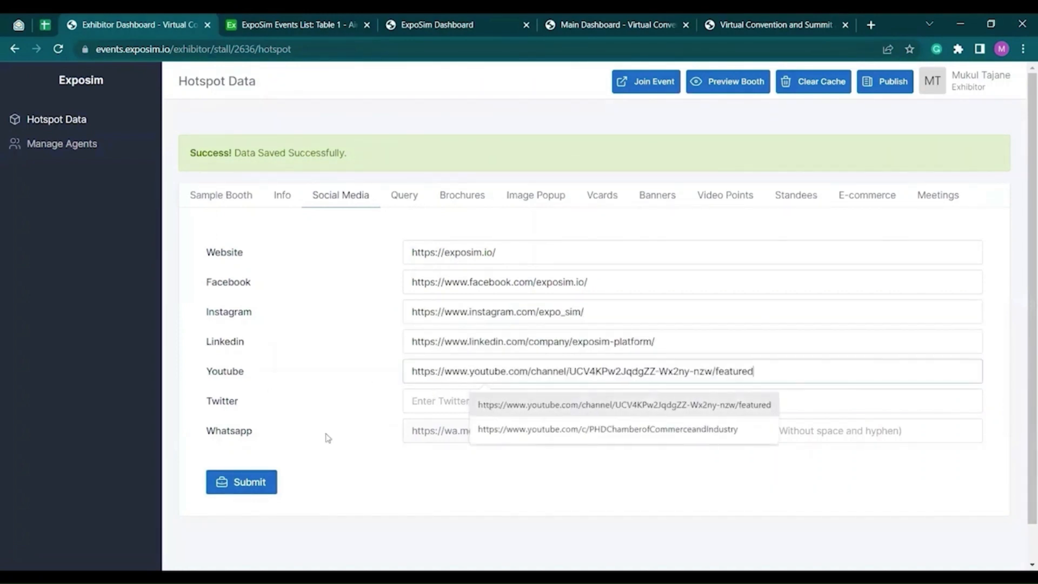
{"action": "left_click", "coordinate": [436, 400]}
{"action": "left_click", "coordinate": [506, 434]}
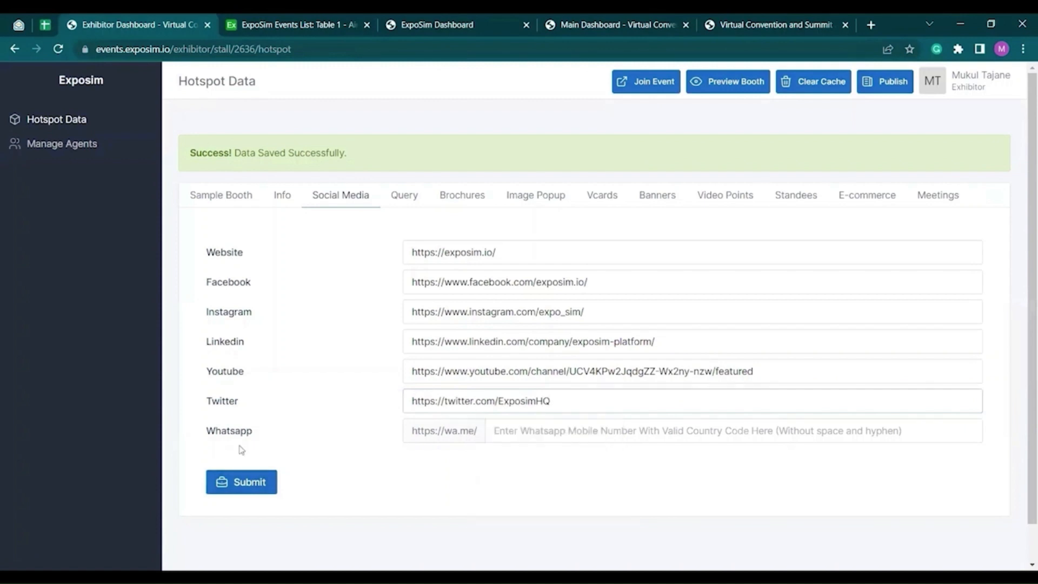
{"action": "left_click", "coordinate": [235, 483]}
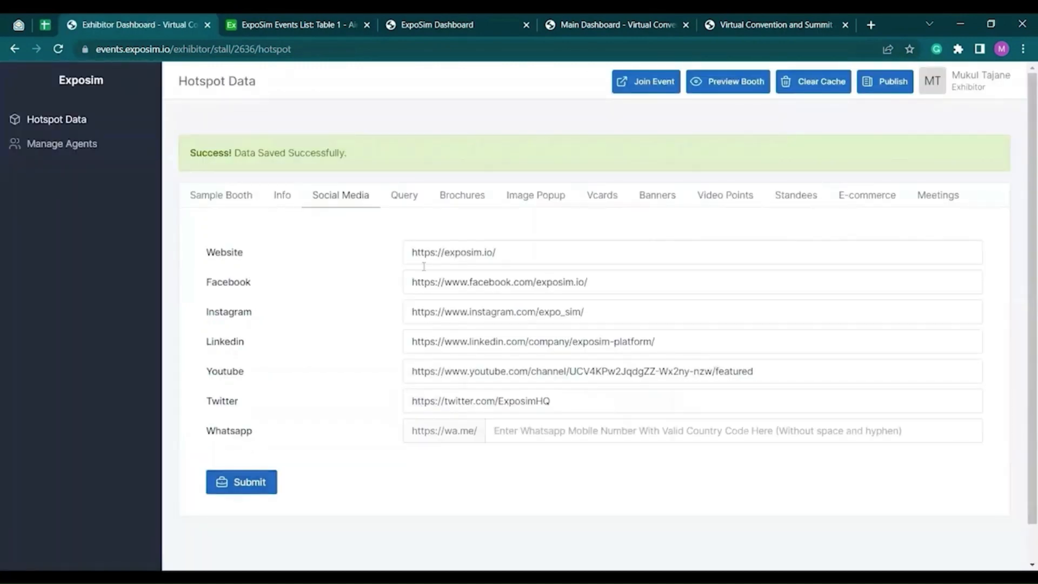
{"action": "left_click", "coordinate": [413, 206]}
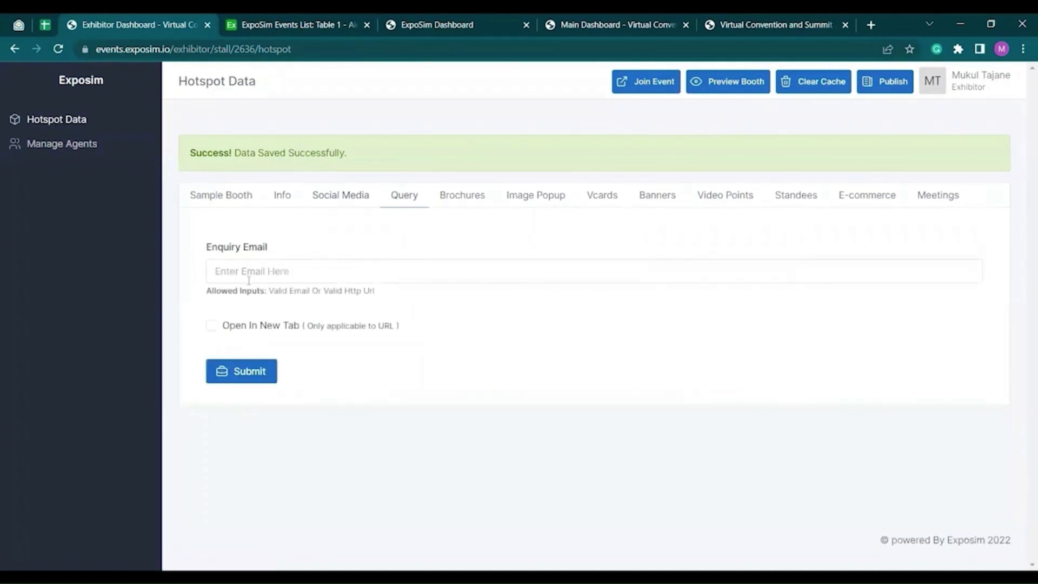
- Leave the Enquiry Email field empty and switch to the Brochures section
{"action": "left_click", "coordinate": [267, 274]}
{"action": "left_click", "coordinate": [413, 246]}
{"action": "left_click", "coordinate": [465, 203]}
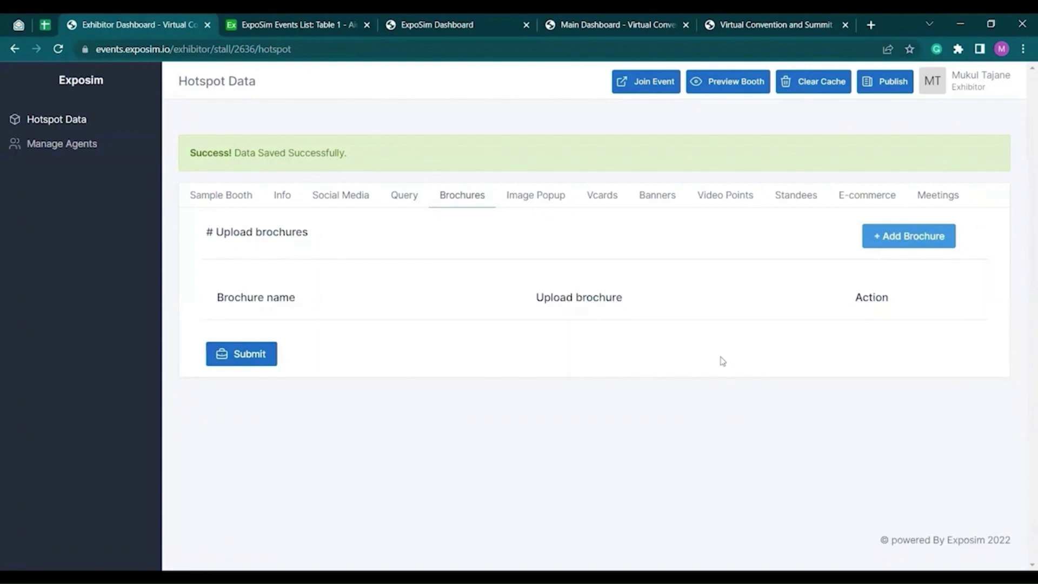
- Add a brochure named 'Brochure 1' with brochure.pdf uploaded and save it
{"action": "left_click", "coordinate": [908, 247]}
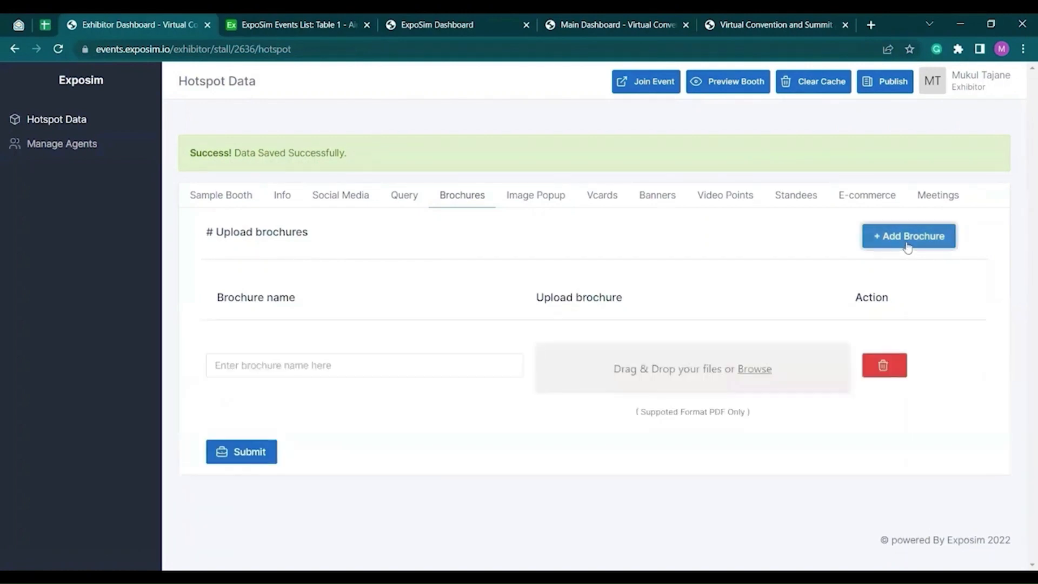
{"action": "left_click", "coordinate": [384, 366]}
{"action": "left_click", "coordinate": [300, 399]}
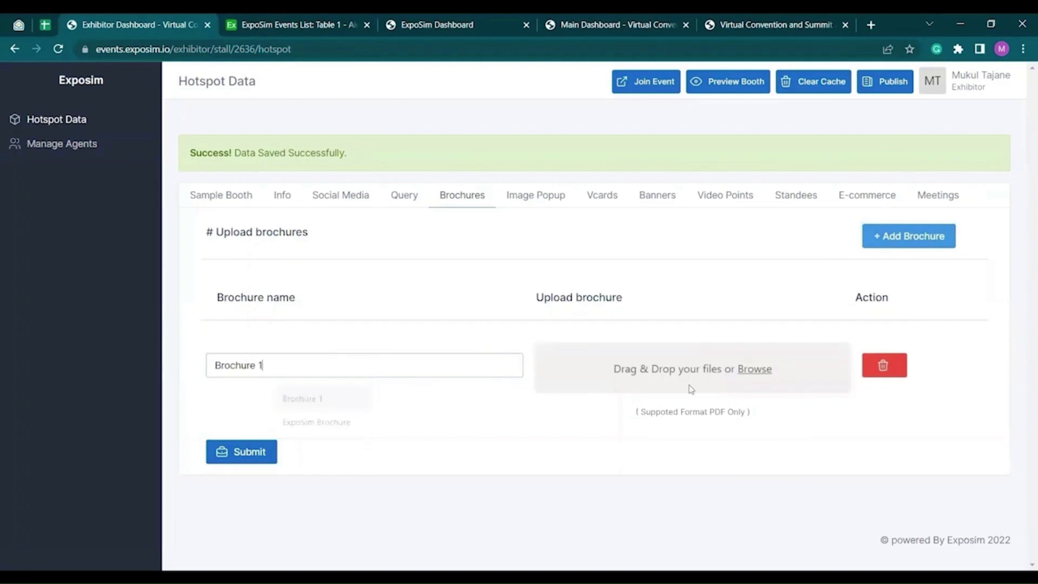
{"action": "left_click", "coordinate": [738, 373]}
{"action": "left_click", "coordinate": [158, 127]}
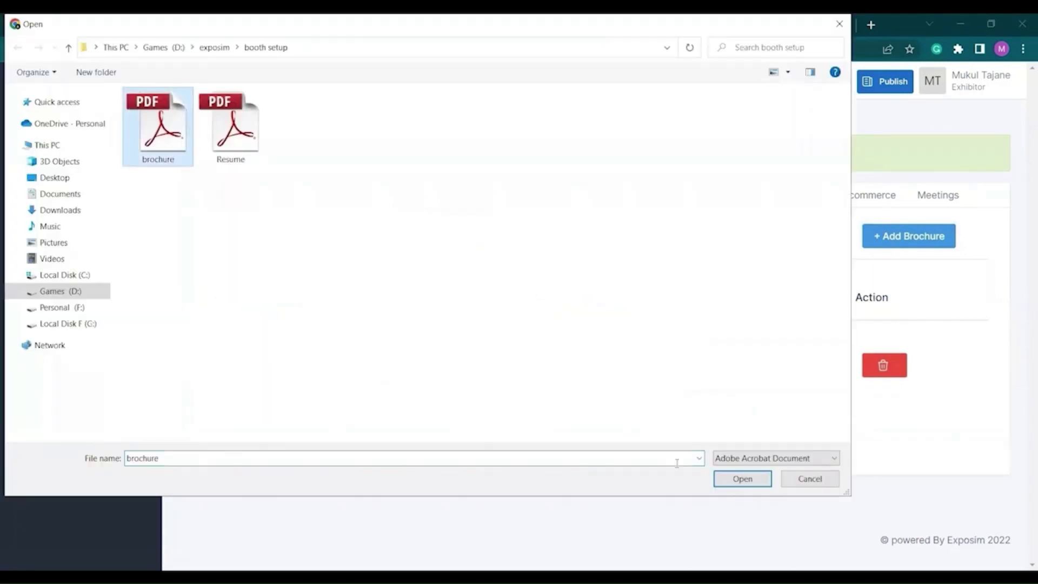
{"action": "left_click", "coordinate": [727, 481]}
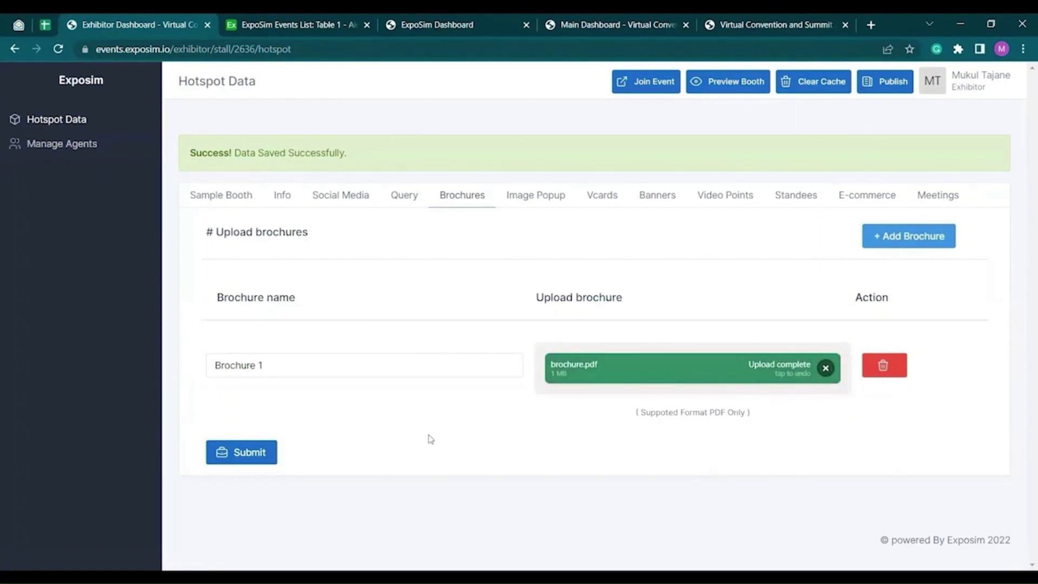
{"action": "left_click", "coordinate": [256, 454]}
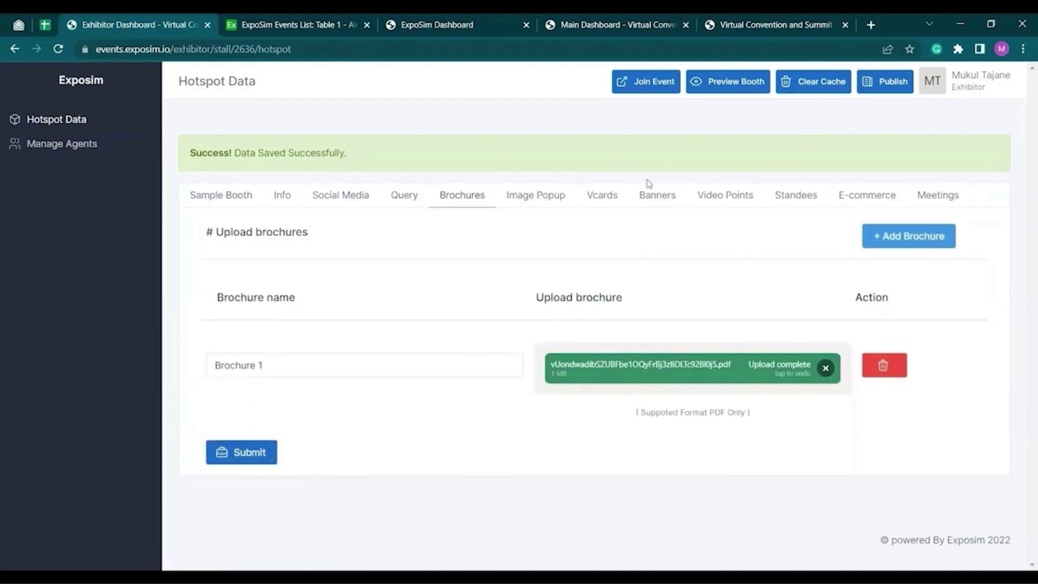
{"action": "left_click", "coordinate": [605, 208]}
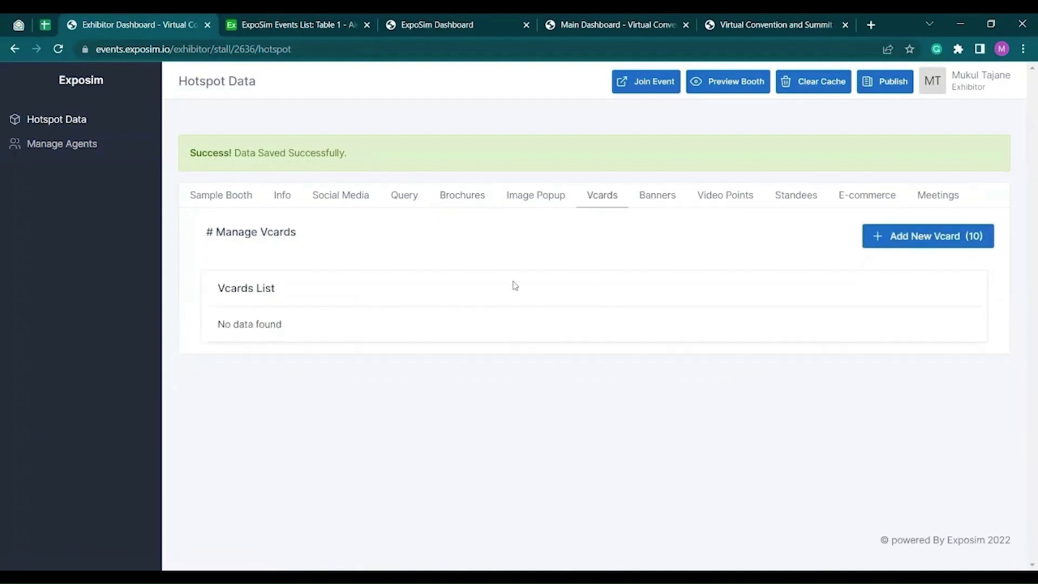
{"action": "left_click", "coordinate": [912, 236]}
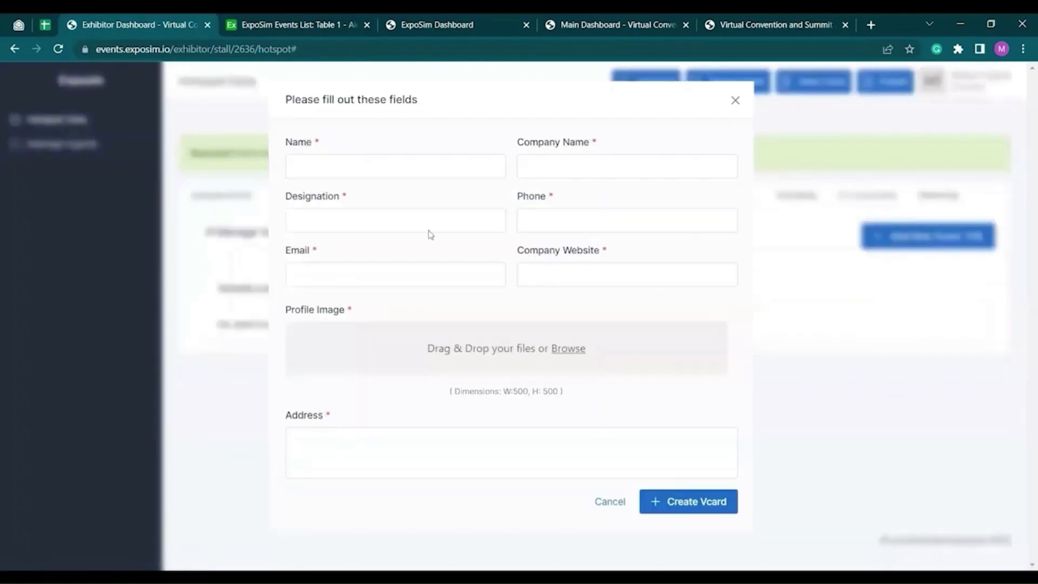
{"action": "left_click", "coordinate": [373, 171]}
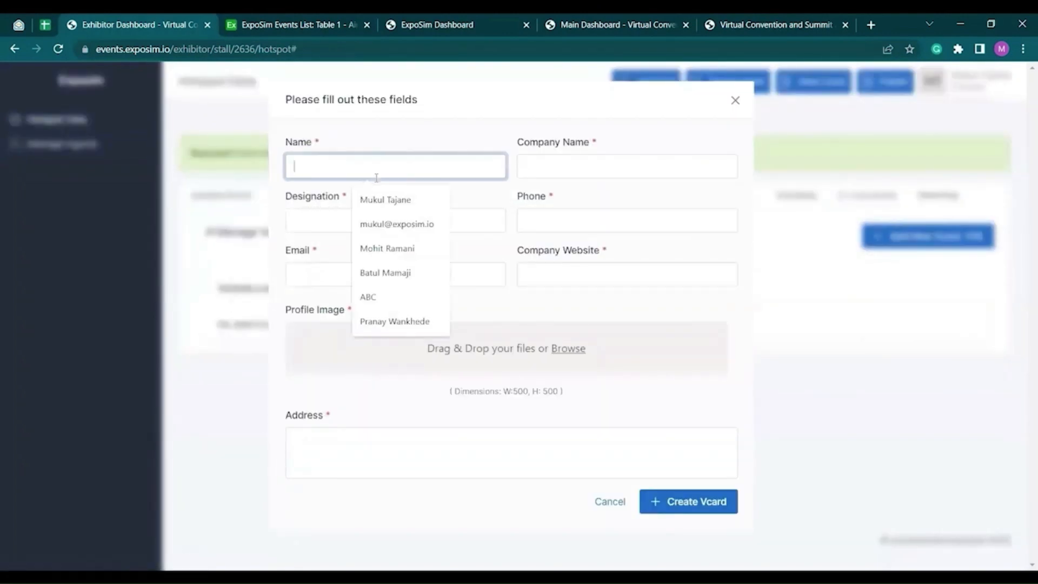
{"action": "left_click", "coordinate": [392, 204]}
{"action": "left_click", "coordinate": [546, 199]}
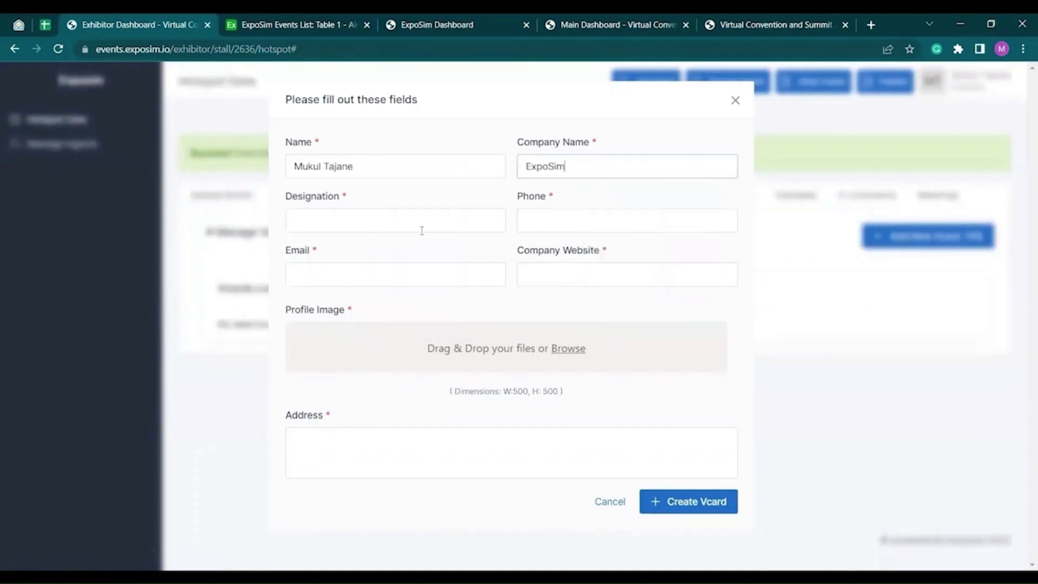
{"action": "left_click", "coordinate": [412, 302]}
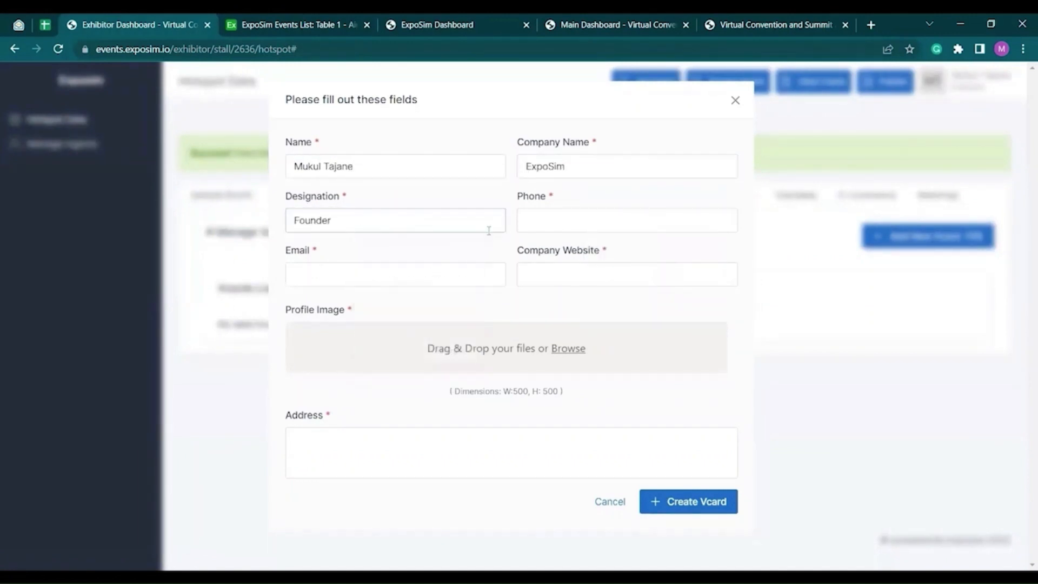
{"action": "left_click", "coordinate": [569, 217]}
{"action": "left_click", "coordinate": [595, 254]}
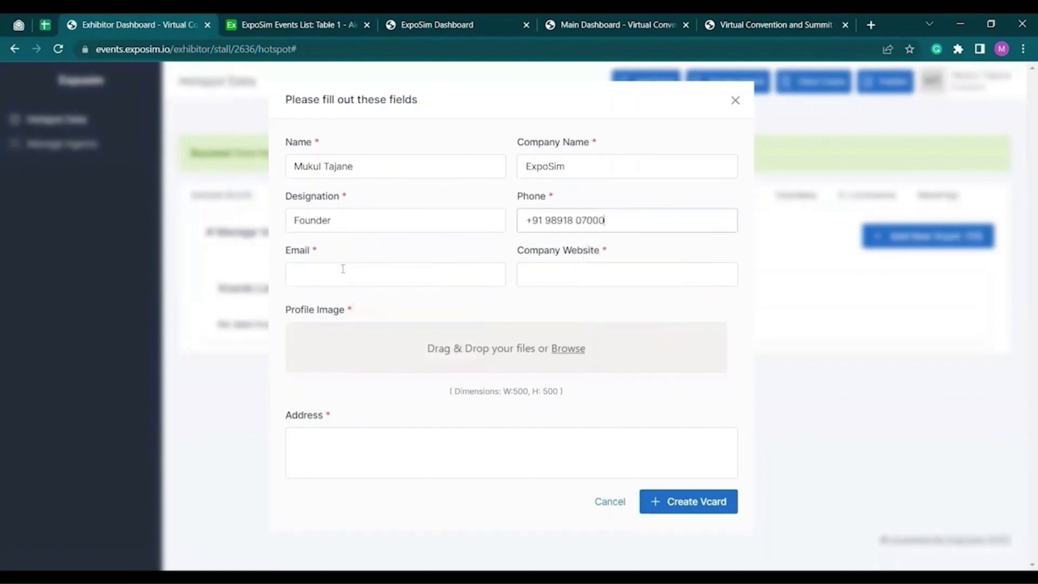
{"action": "left_click", "coordinate": [340, 273]}
{"action": "left_click", "coordinate": [397, 332]}
{"action": "left_click", "coordinate": [595, 277]}
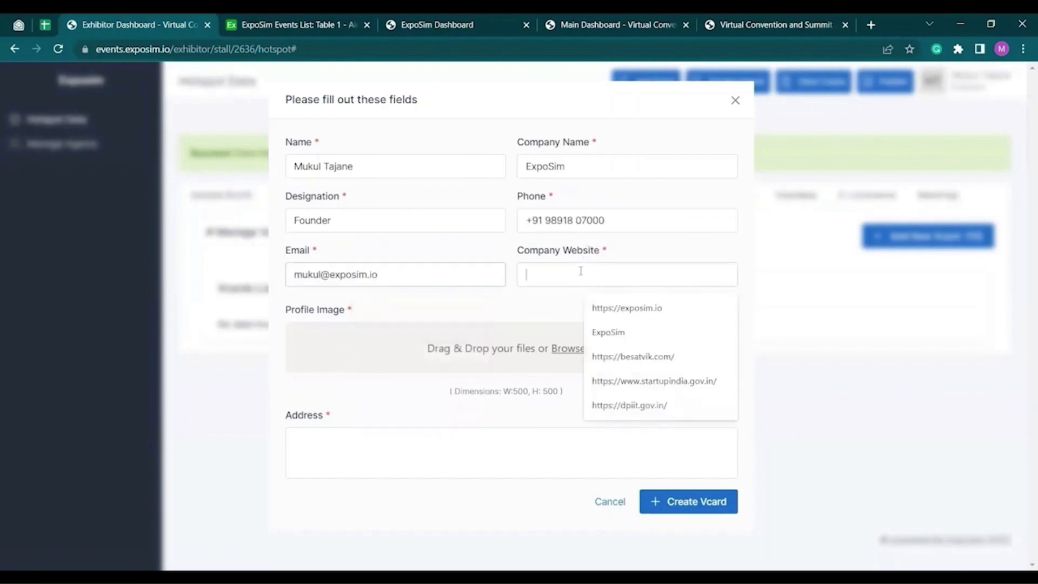
{"action": "left_click", "coordinate": [610, 306]}
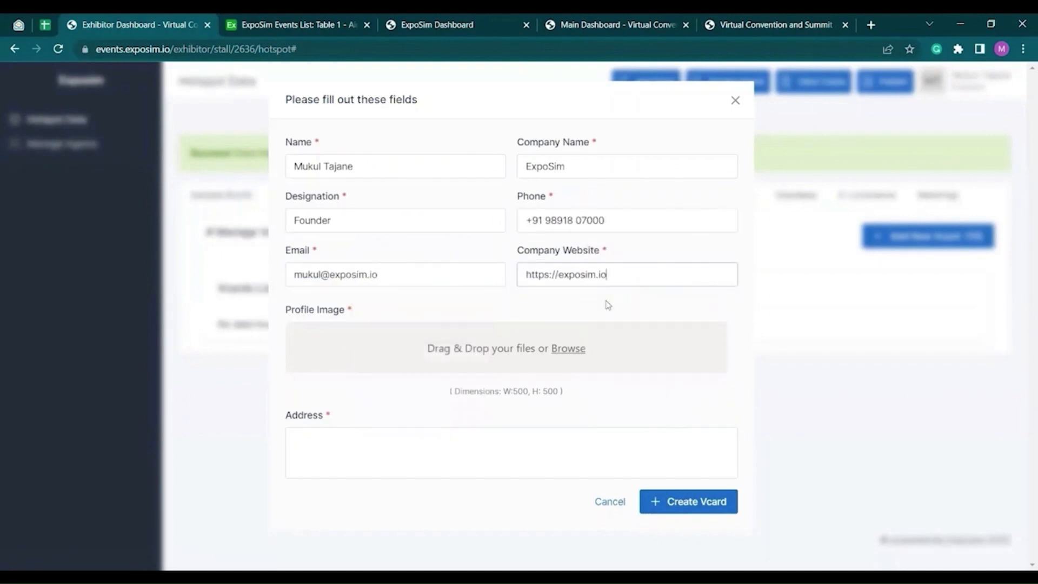
- Add exposim-icon-new.png as profile image and the Nagpur, Maharashtra address, then create the vcard
{"action": "left_click", "coordinate": [528, 348]}
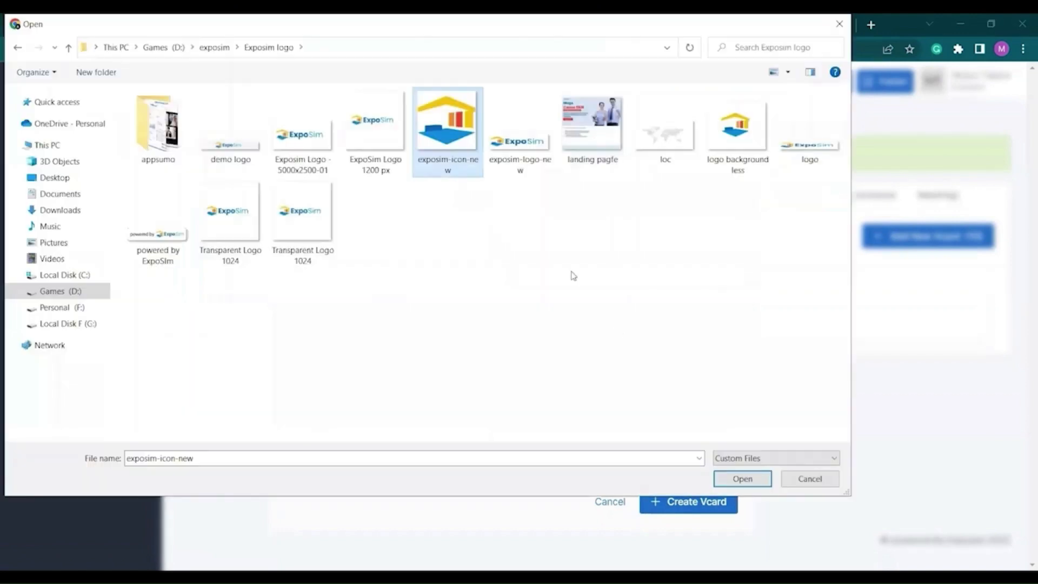
{"action": "left_click", "coordinate": [733, 478]}
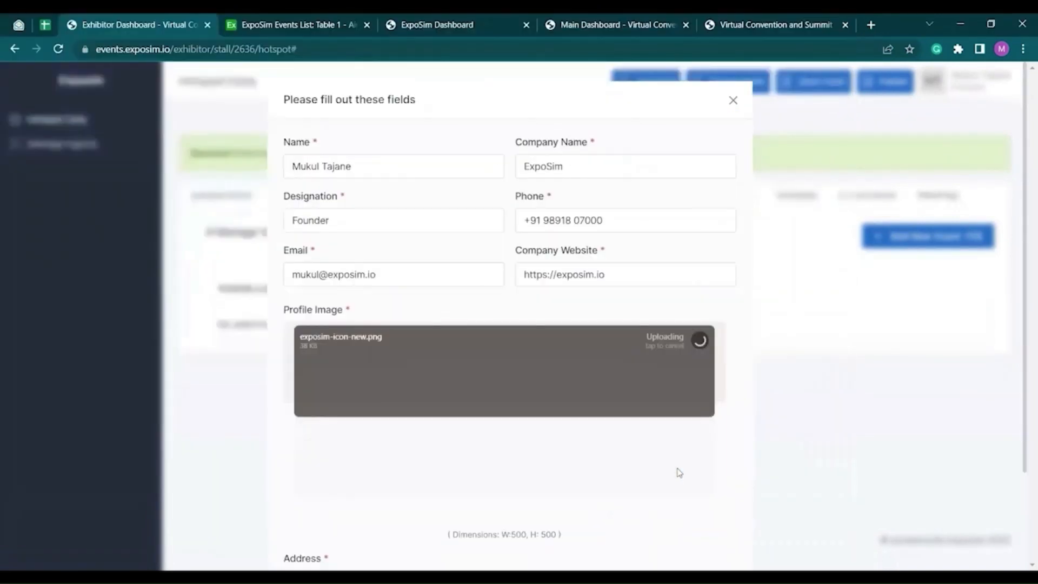
{"action": "scroll", "coordinate": [535, 428], "scroll_direction": "down", "scroll_amount": 2}
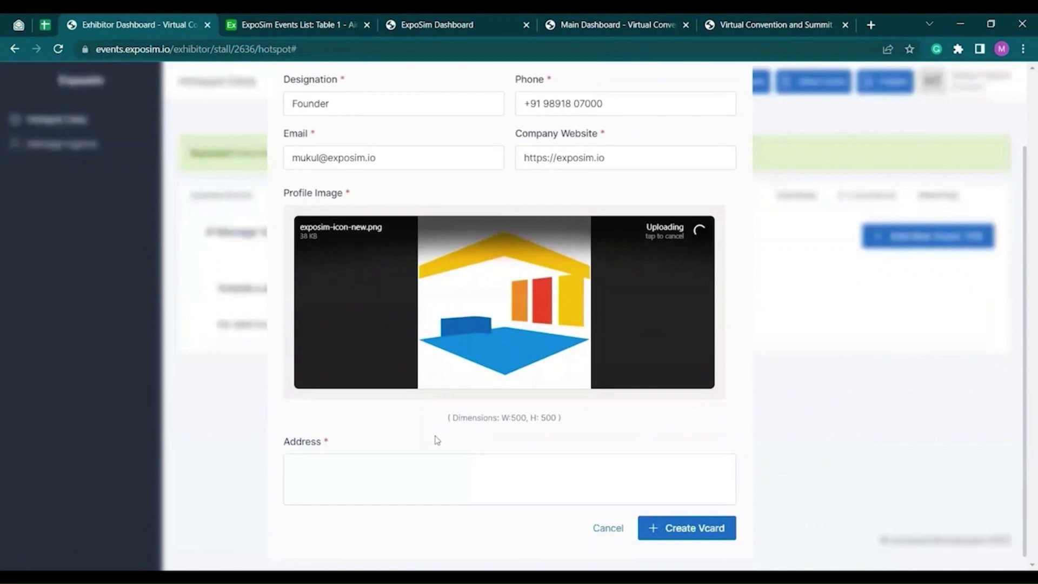
{"action": "left_click", "coordinate": [390, 464]}
{"action": "type", "text": "Nagpo"}
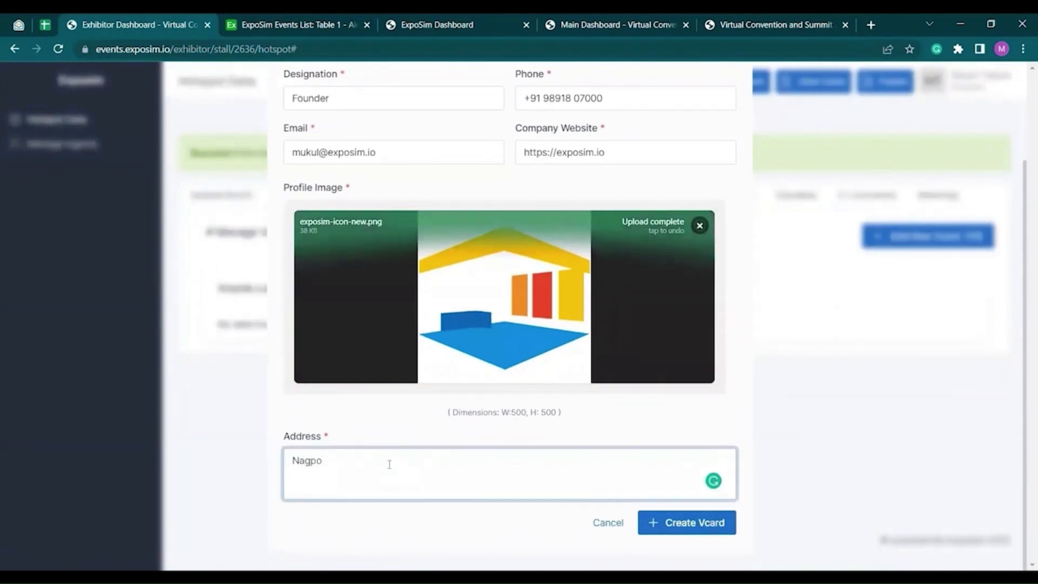
{"action": "key", "text": "BackSpace"}
{"action": "type", "text": "u"}
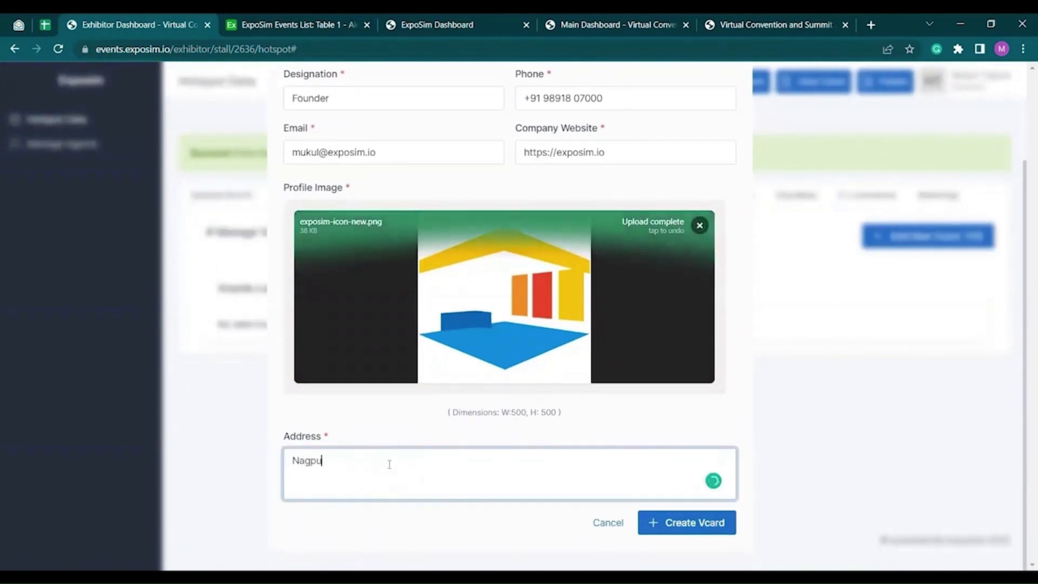
{"action": "type", "text": "r, Maharashtra"}
{"action": "left_click", "coordinate": [678, 532]}
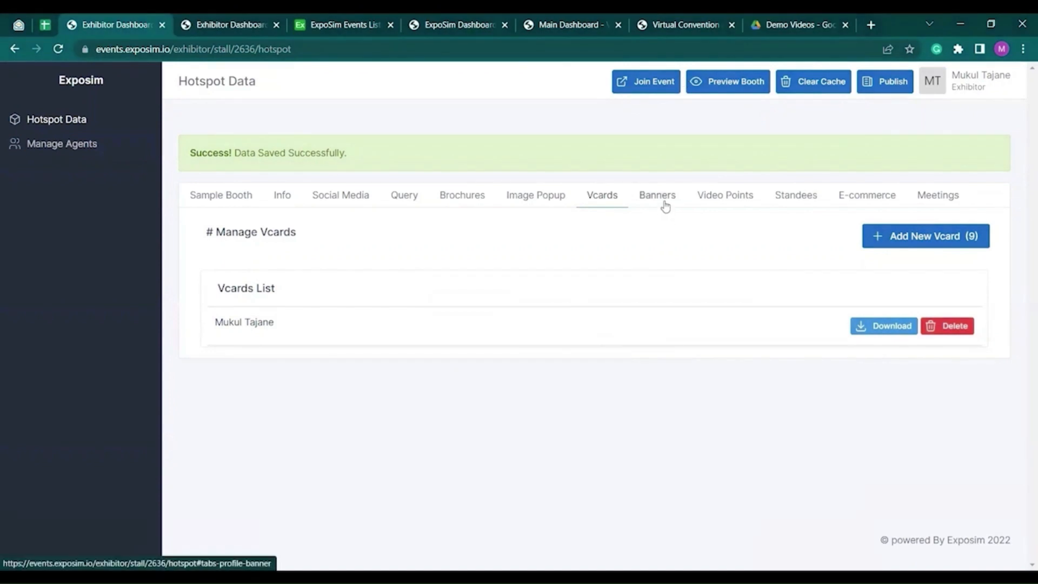
- Upload the 'Exposim poster' image from the booth setup folder as banner BI1
{"action": "left_click", "coordinate": [658, 195]}
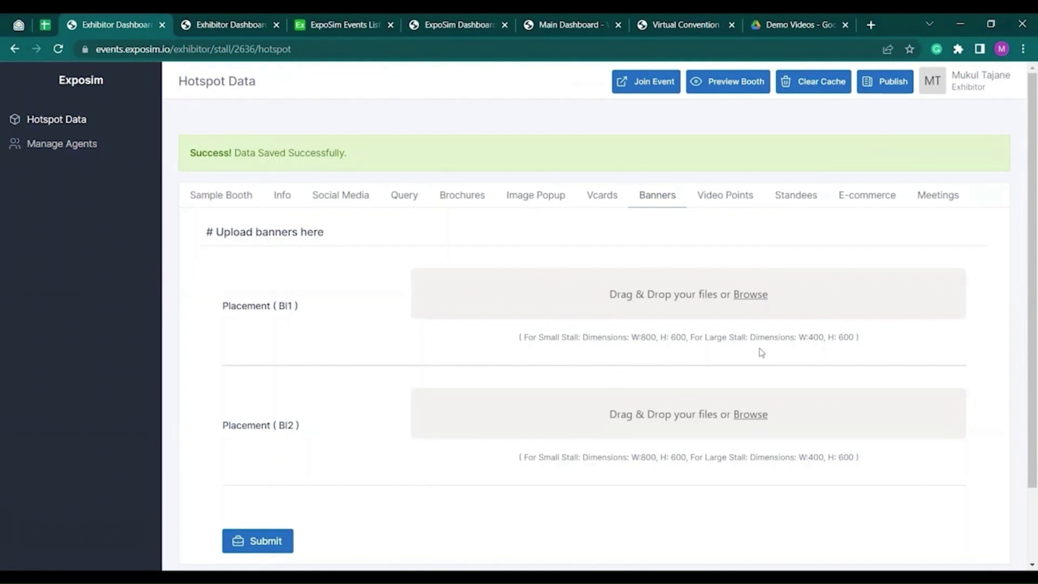
{"action": "left_click", "coordinate": [756, 312]}
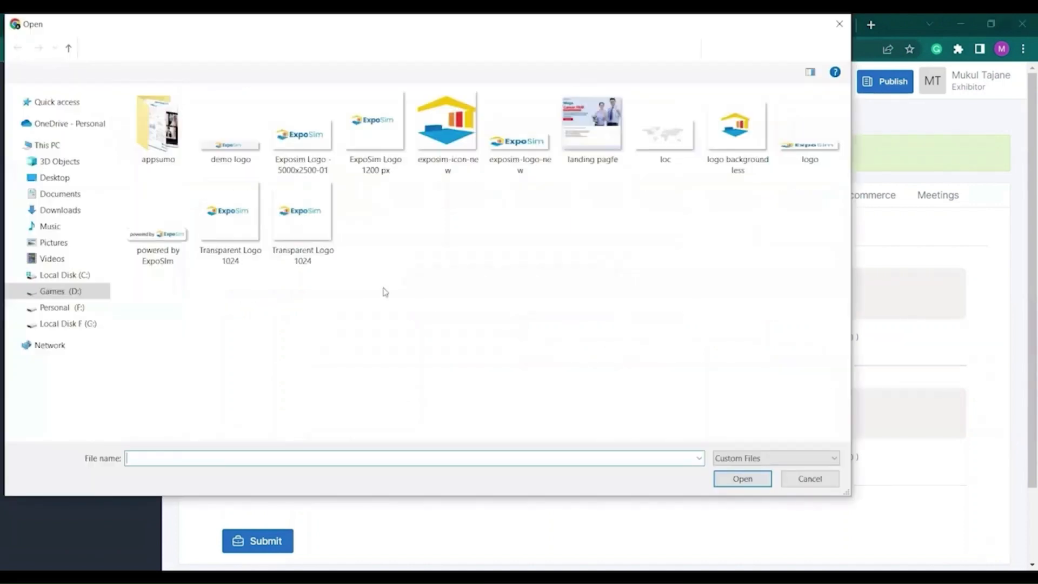
{"action": "left_click", "coordinate": [214, 47]}
{"action": "double_click", "coordinate": [153, 127]}
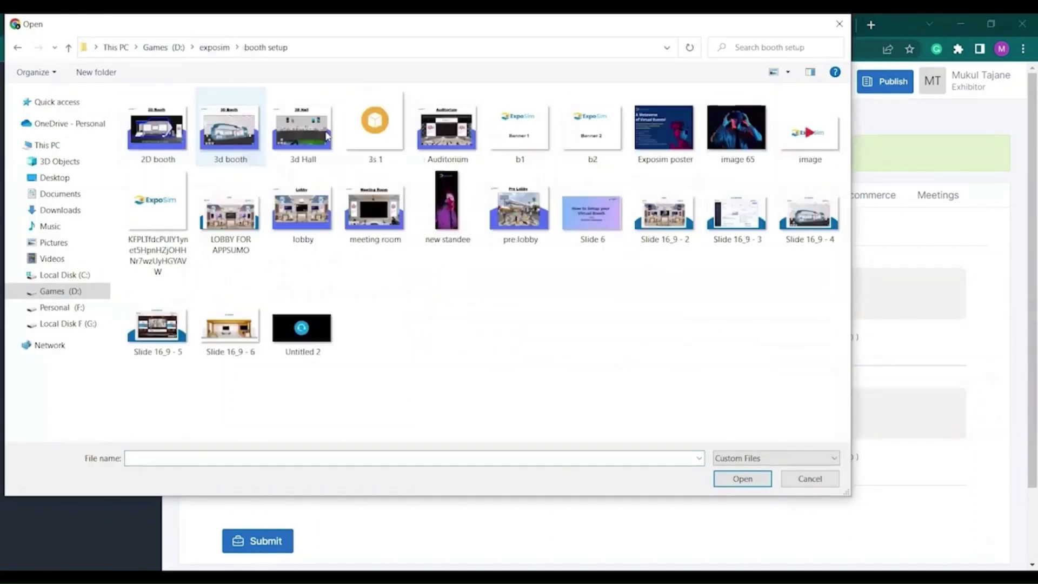
{"action": "left_click", "coordinate": [660, 135]}
{"action": "left_click", "coordinate": [742, 478]}
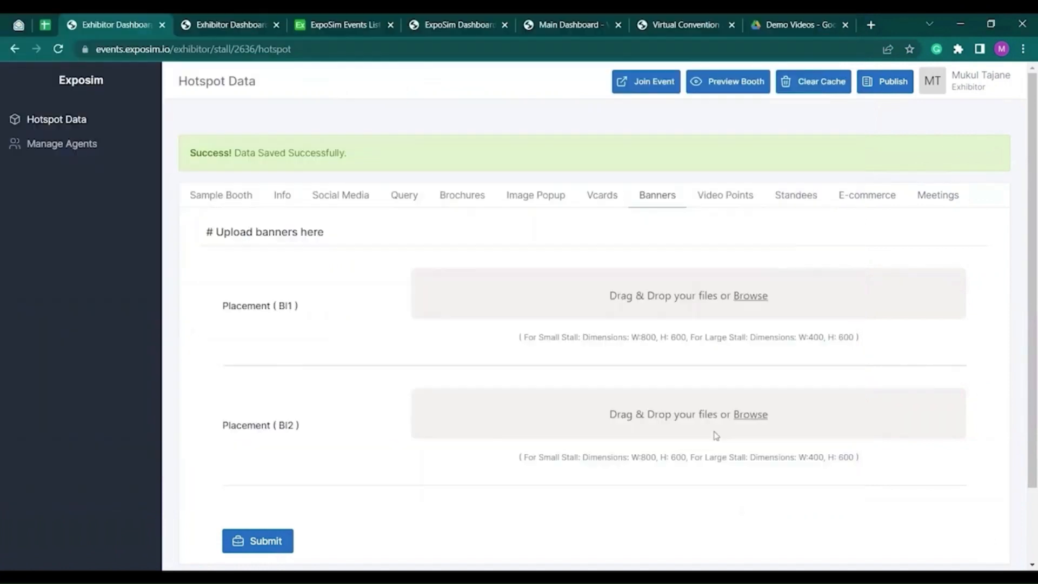
- Upload 'image 65' as banner BI2 and save both banners
{"action": "scroll", "coordinate": [770, 389], "scroll_direction": "down", "scroll_amount": 4}
{"action": "left_click", "coordinate": [754, 369]}
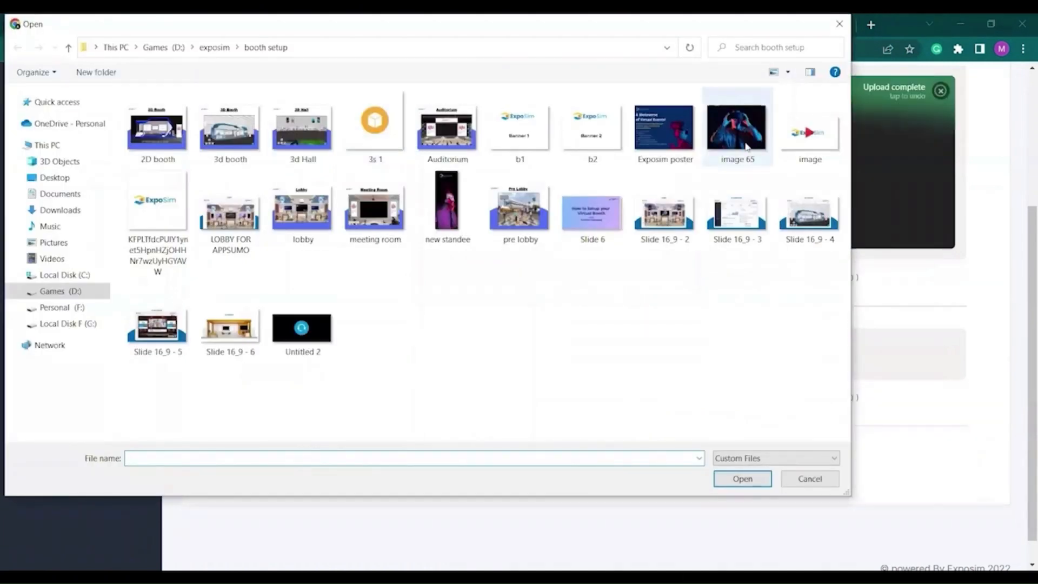
{"action": "left_click", "coordinate": [738, 130]}
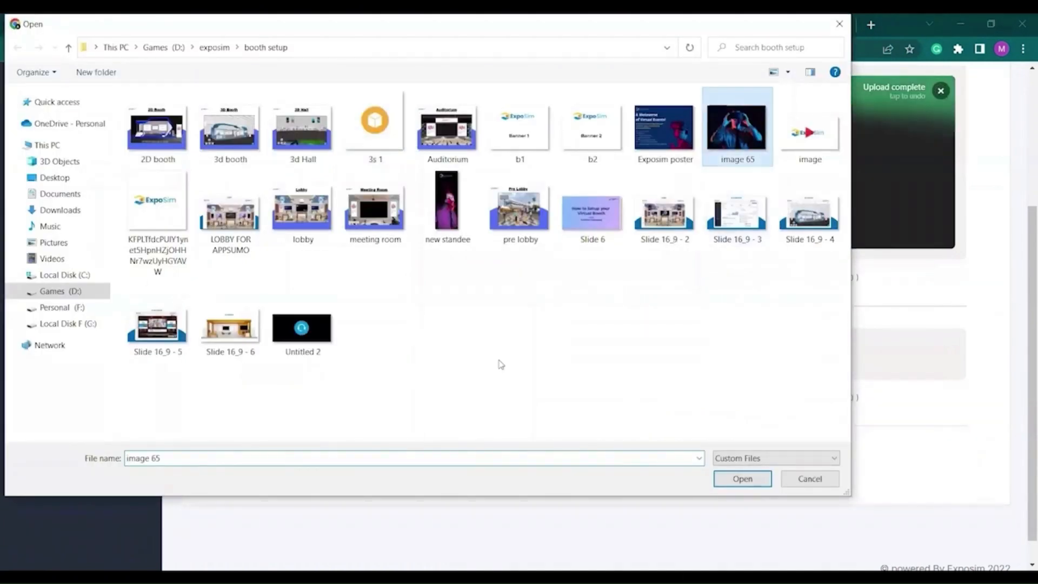
{"action": "left_click", "coordinate": [761, 481]}
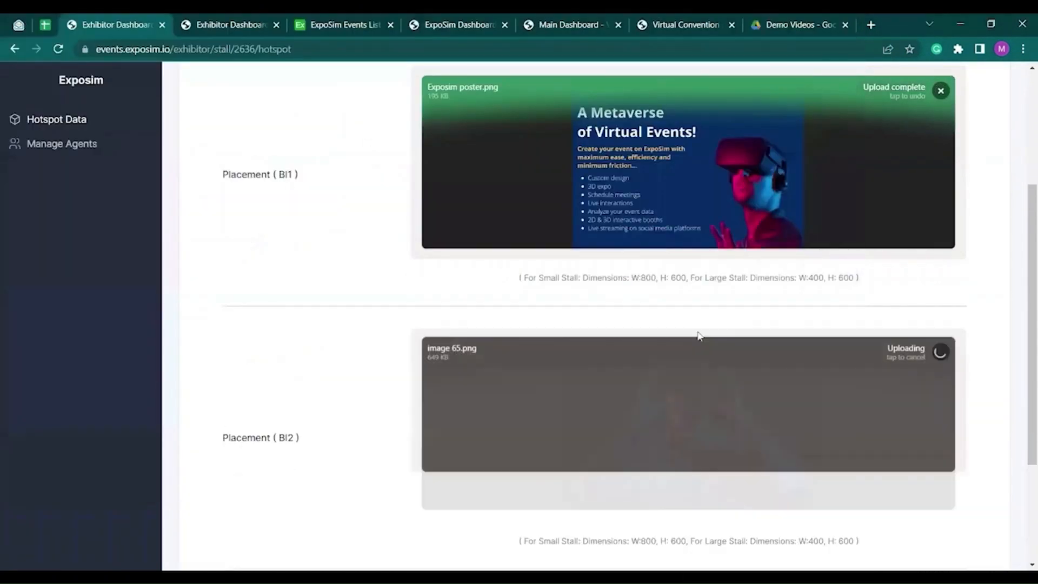
{"action": "scroll", "coordinate": [761, 277], "scroll_direction": "up", "scroll_amount": 1}
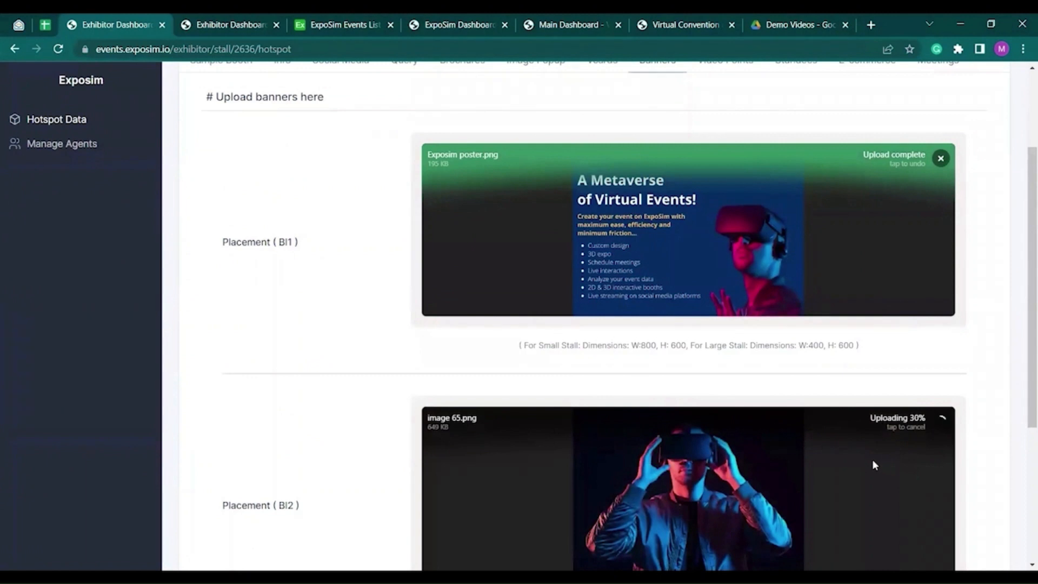
{"action": "scroll", "coordinate": [390, 449], "scroll_direction": "down", "scroll_amount": 4}
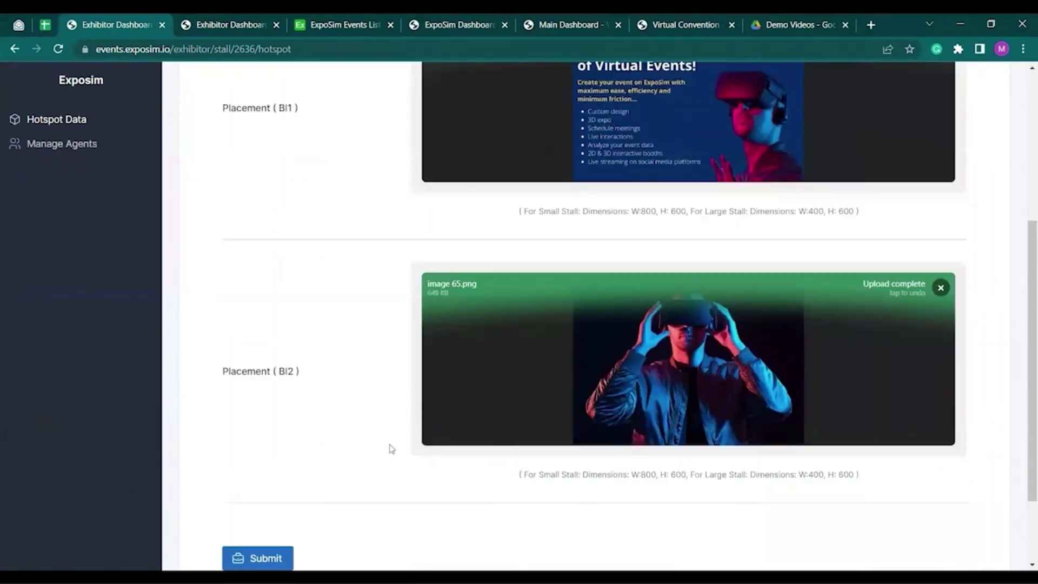
{"action": "left_click", "coordinate": [272, 454]}
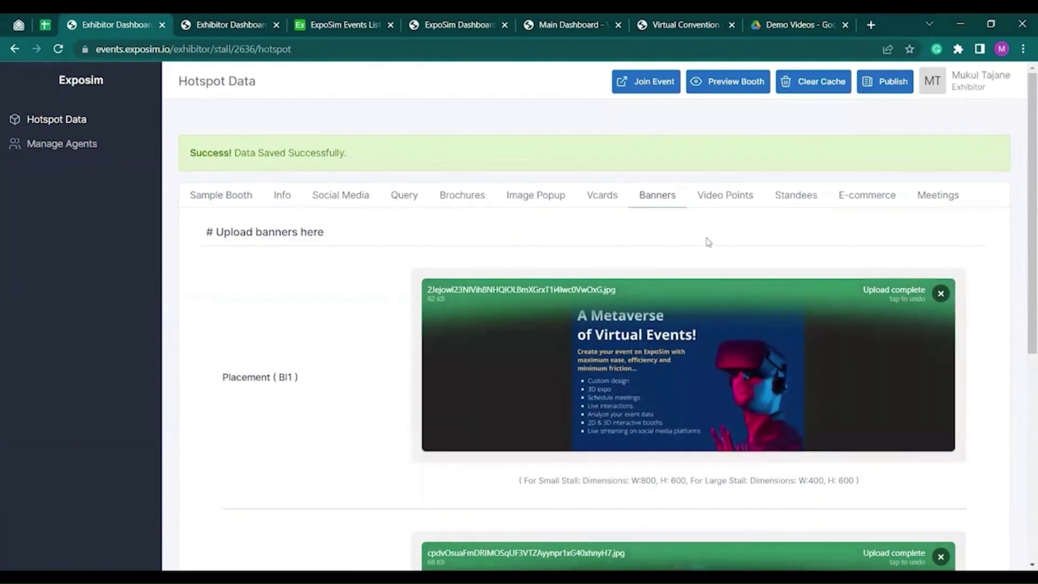
{"action": "left_click", "coordinate": [730, 207]}
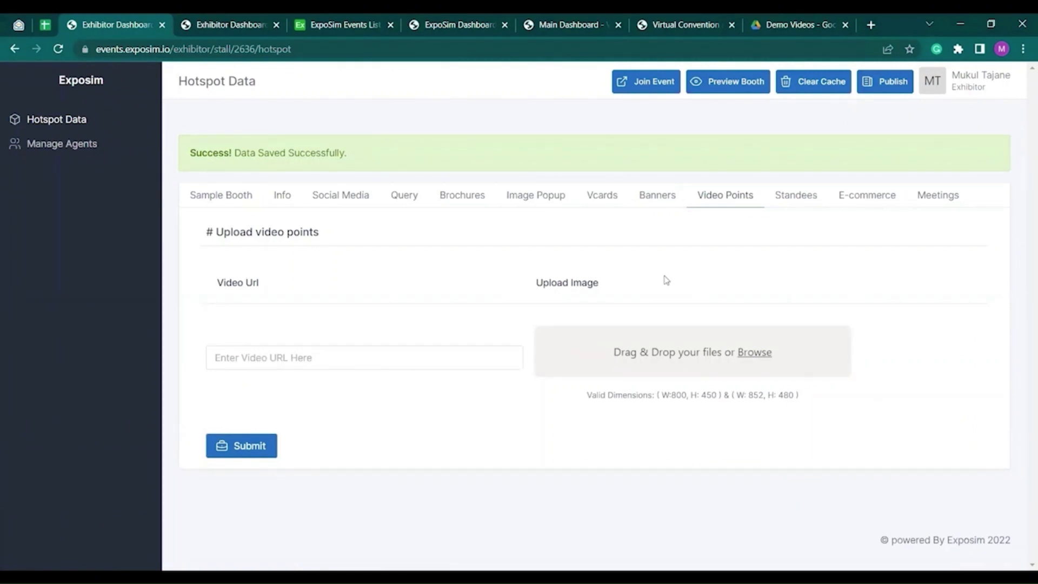
{"action": "left_click", "coordinate": [384, 365]}
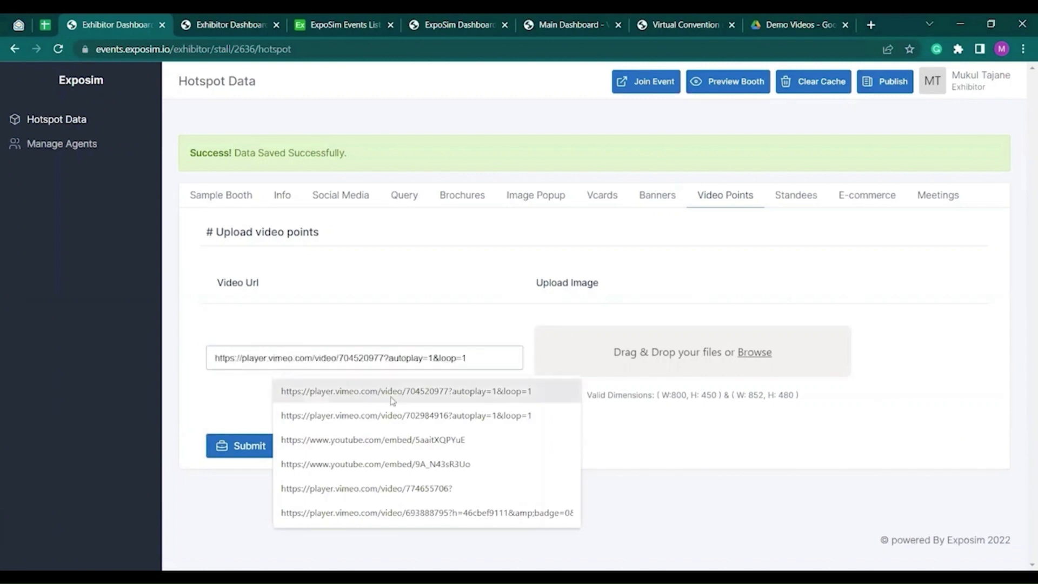
{"action": "left_click", "coordinate": [395, 415]}
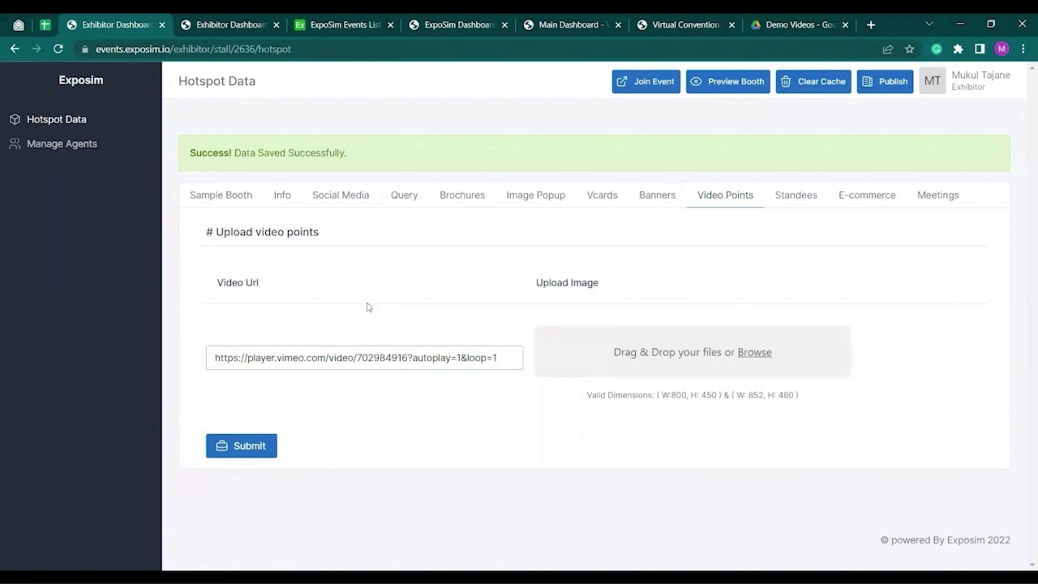
{"action": "left_click", "coordinate": [675, 360]}
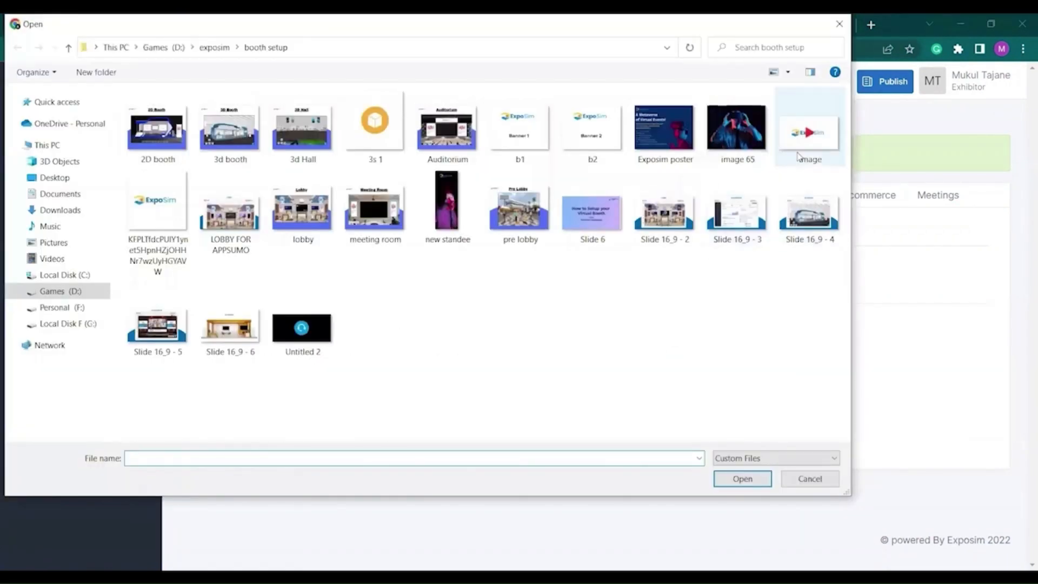
{"action": "left_click", "coordinate": [806, 135]}
{"action": "left_click", "coordinate": [743, 479]}
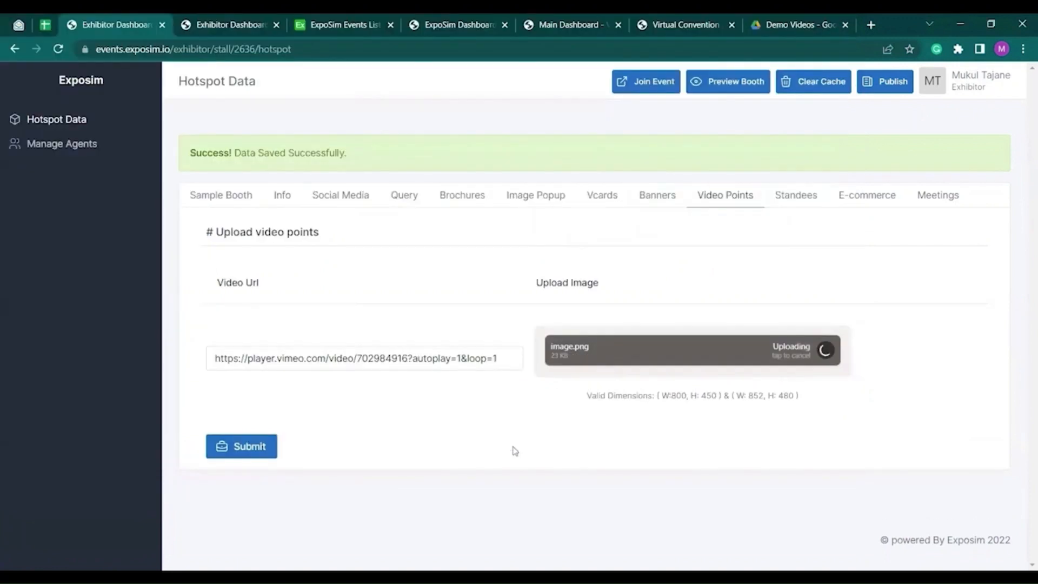
{"action": "scroll", "coordinate": [559, 417], "scroll_direction": "down", "scroll_amount": 3}
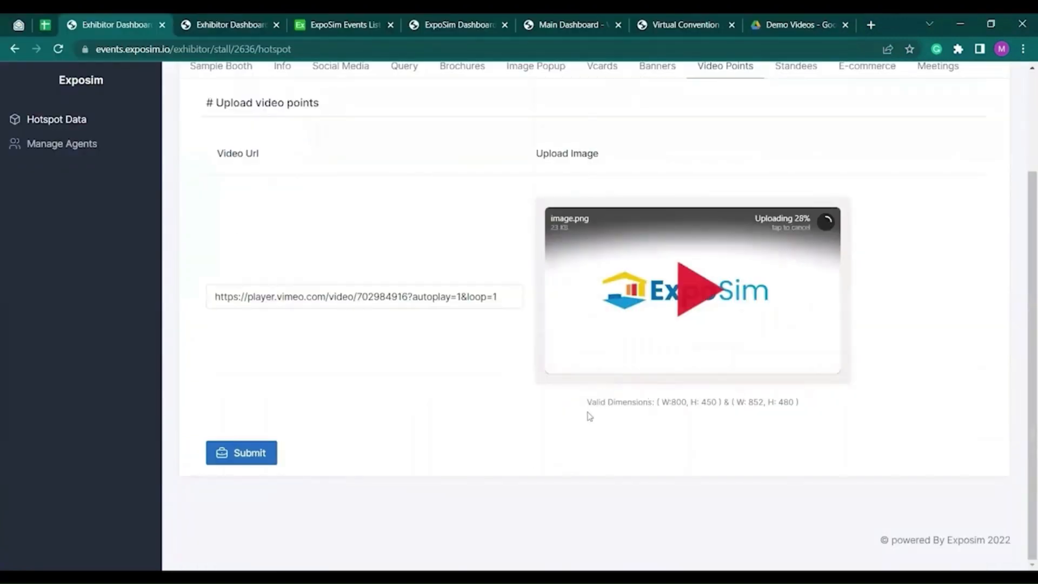
{"action": "left_click", "coordinate": [267, 463]}
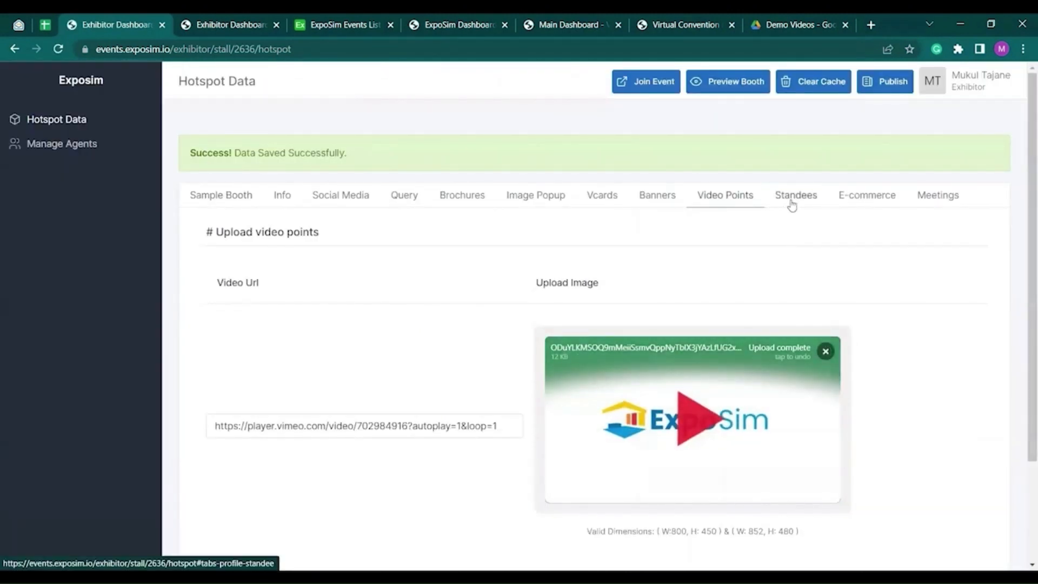
- Upload 'new standee' for placement SL1 and save it, then check Banners before returning to Standees
{"action": "left_click", "coordinate": [788, 200]}
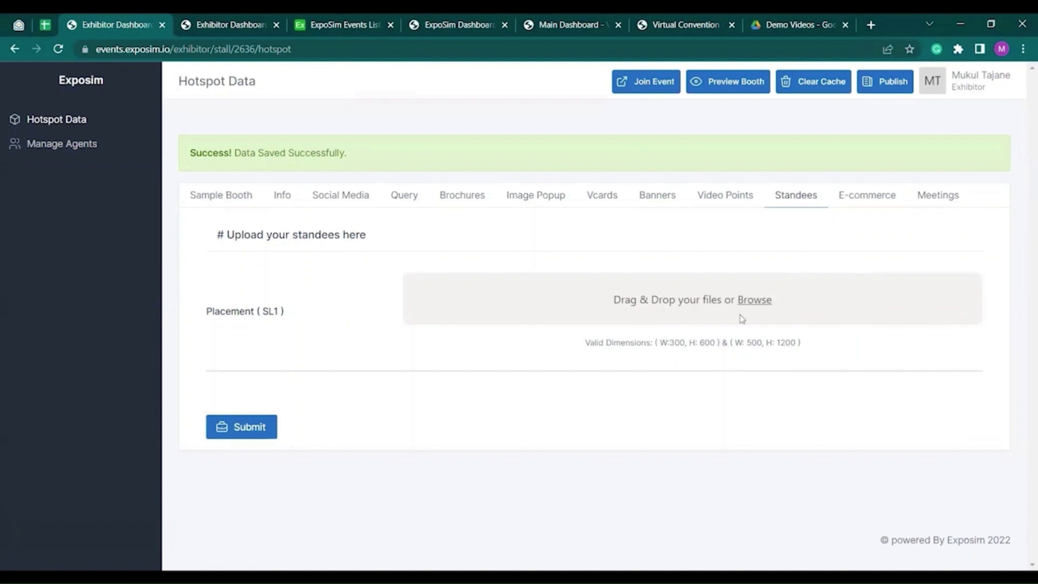
{"action": "left_click", "coordinate": [758, 319]}
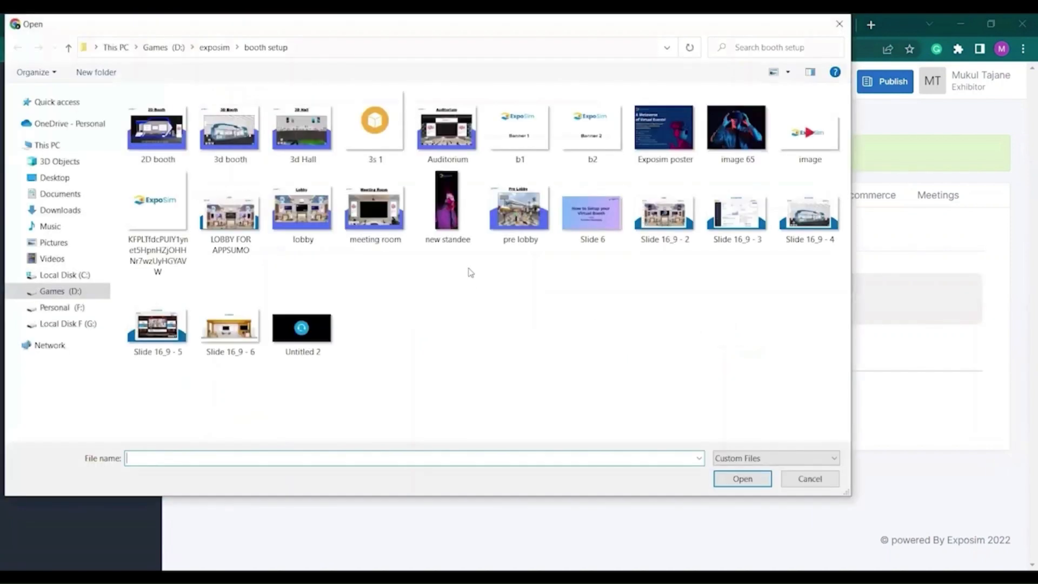
{"action": "left_click", "coordinate": [449, 216]}
{"action": "left_click", "coordinate": [751, 479]}
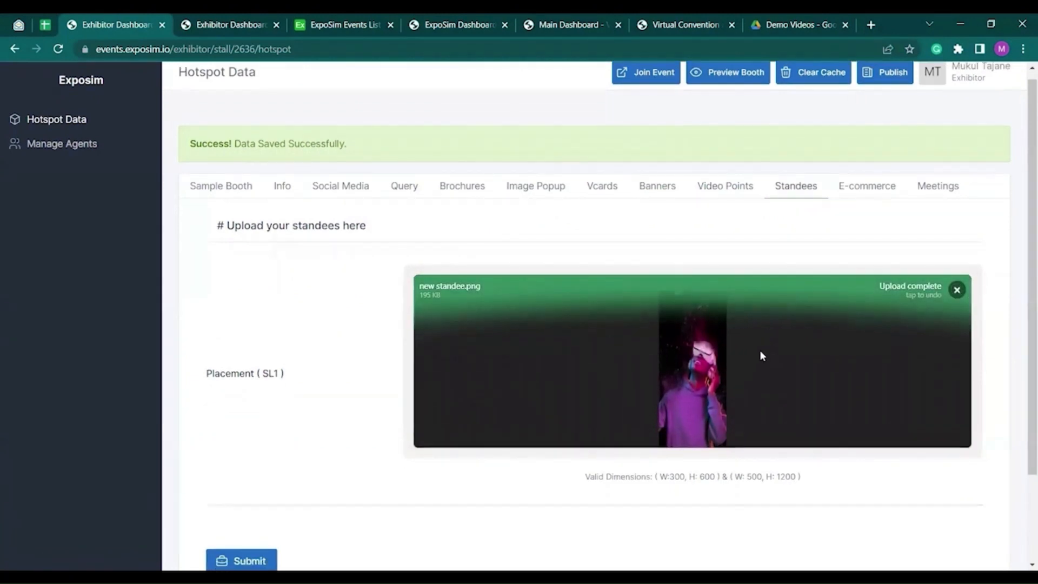
{"action": "scroll", "coordinate": [760, 352], "scroll_direction": "down", "scroll_amount": 3}
{"action": "left_click", "coordinate": [263, 461]}
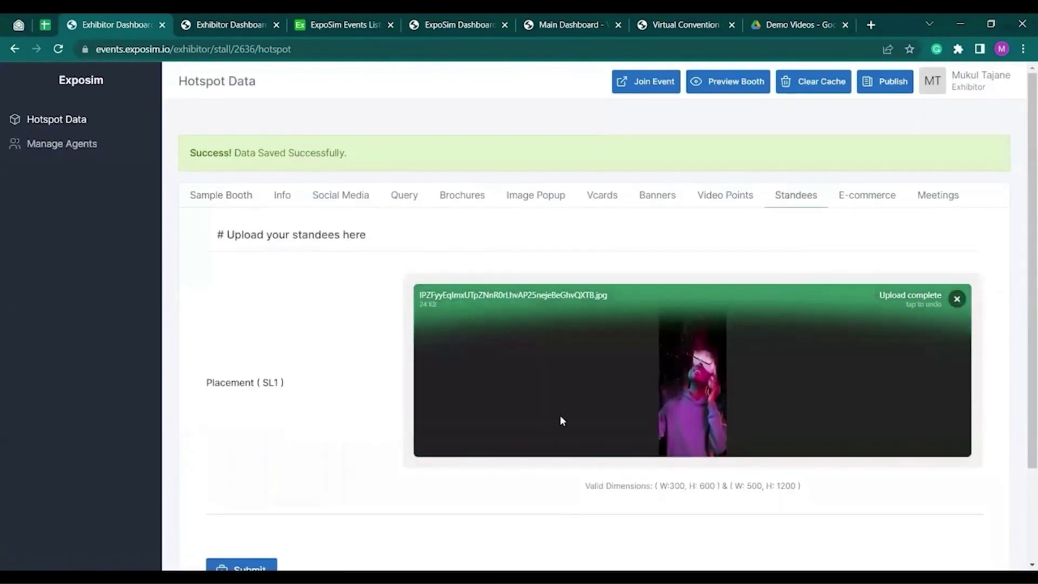
{"action": "left_click", "coordinate": [659, 198]}
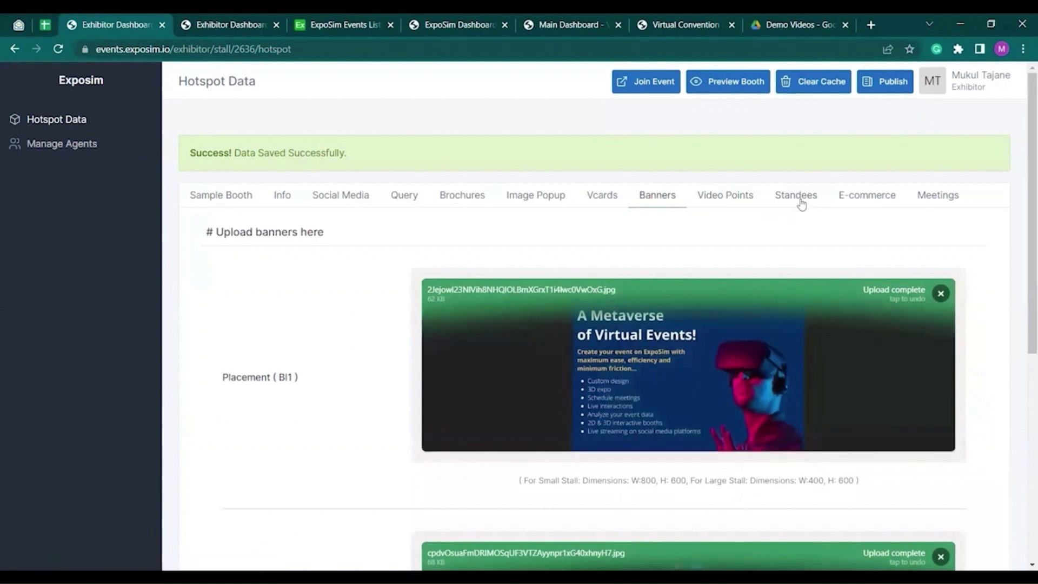
{"action": "left_click", "coordinate": [797, 197]}
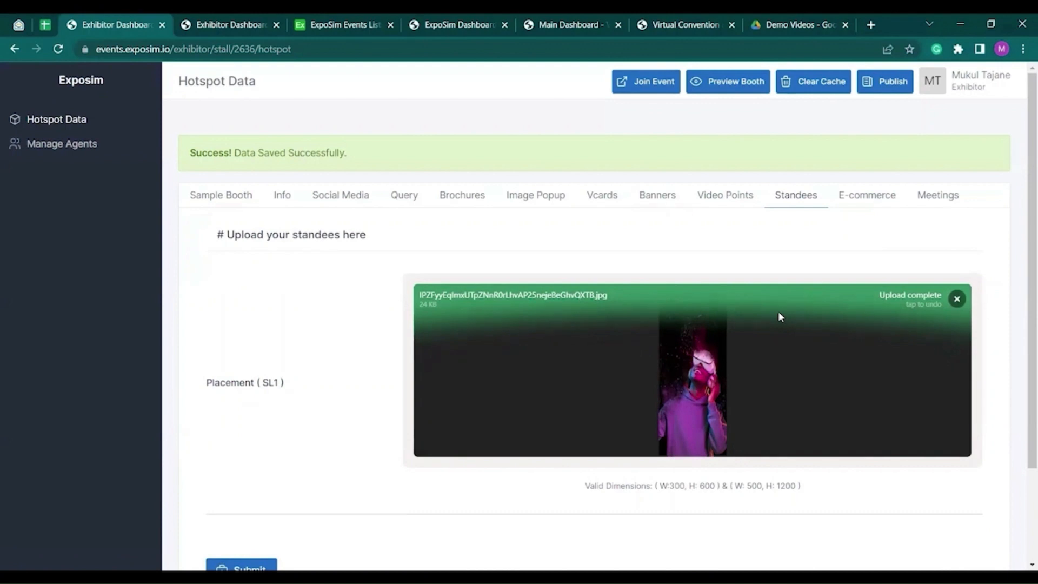
- Upload '3d Hall' as the first popup image and '2D booth' as the second
{"action": "left_click", "coordinate": [534, 197]}
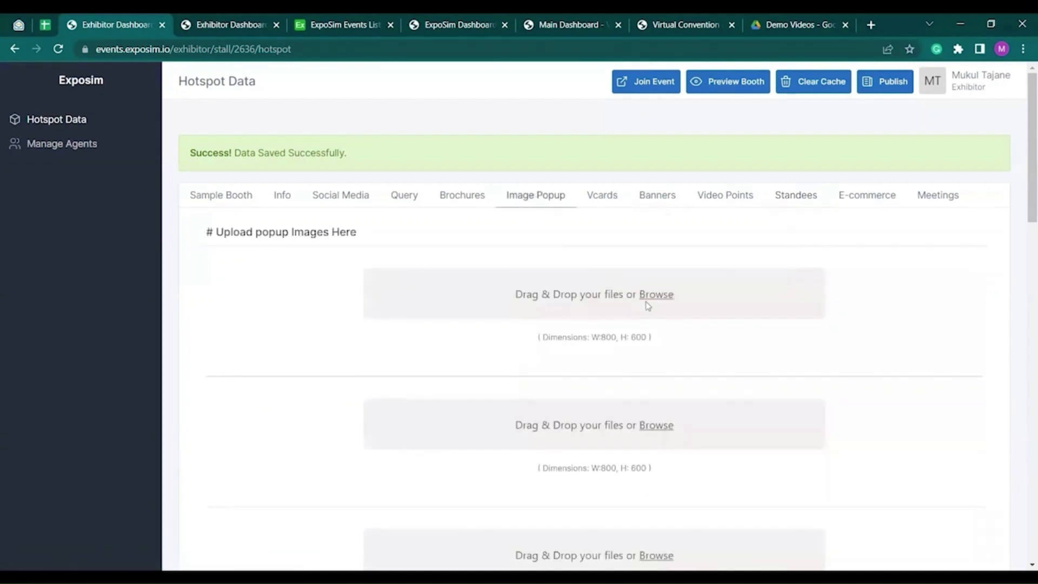
{"action": "scroll", "coordinate": [657, 333], "scroll_direction": "down", "scroll_amount": 1}
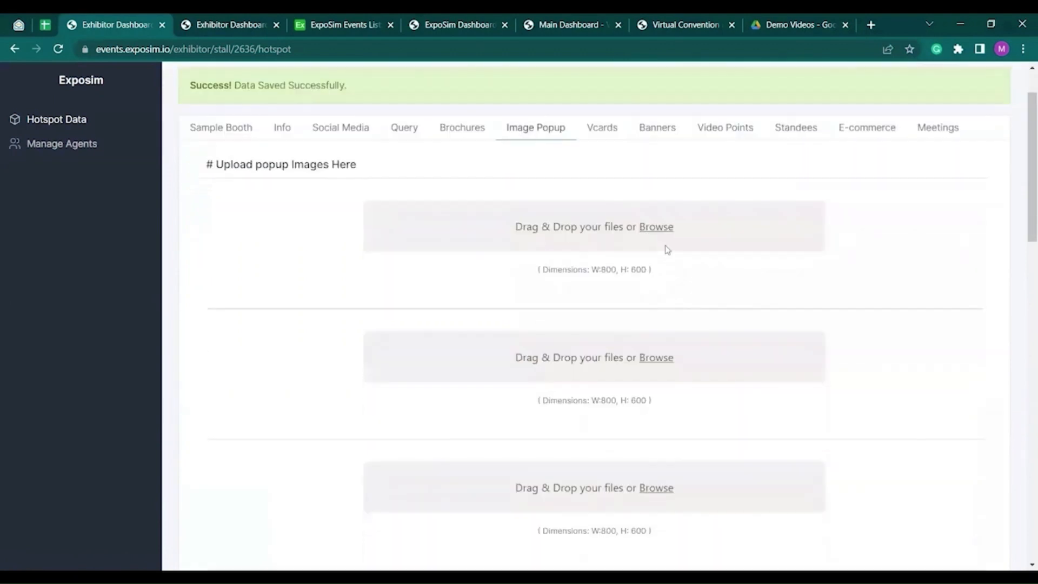
{"action": "left_click", "coordinate": [664, 237]}
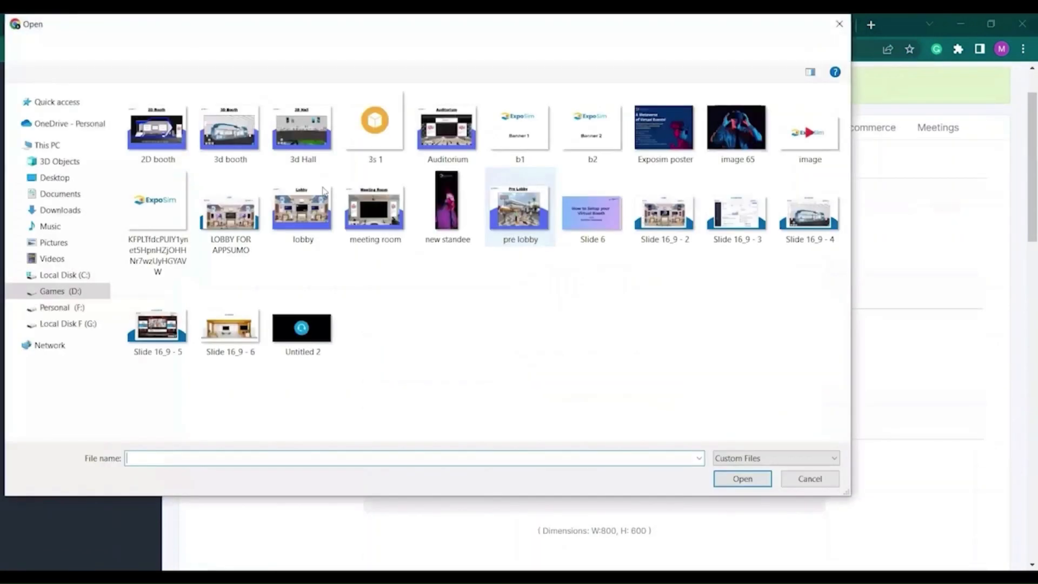
{"action": "left_click", "coordinate": [721, 483]}
{"action": "scroll", "coordinate": [635, 348], "scroll_direction": "down", "scroll_amount": 2}
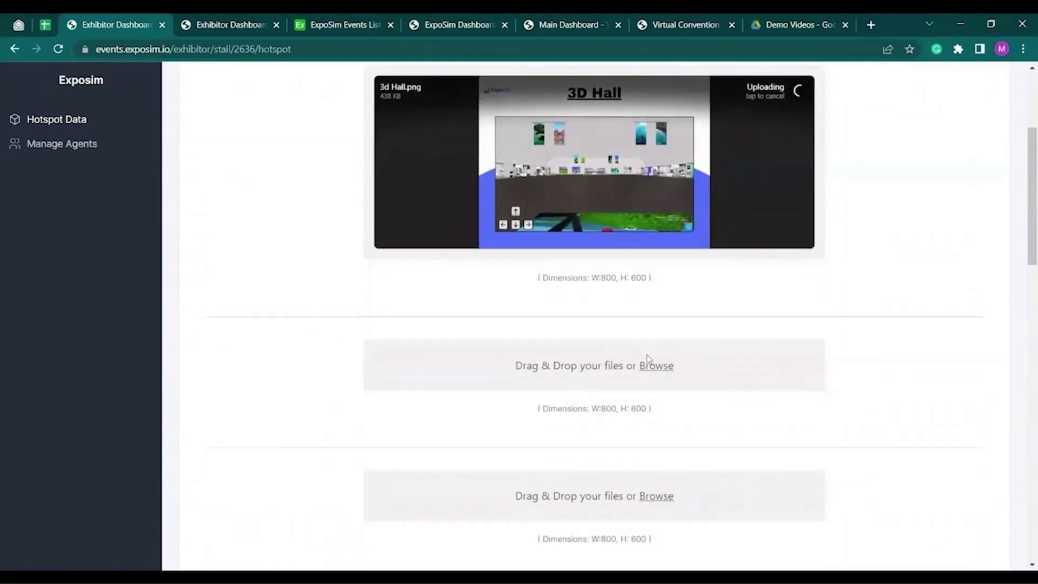
{"action": "left_click", "coordinate": [648, 359]}
{"action": "left_click", "coordinate": [158, 129]}
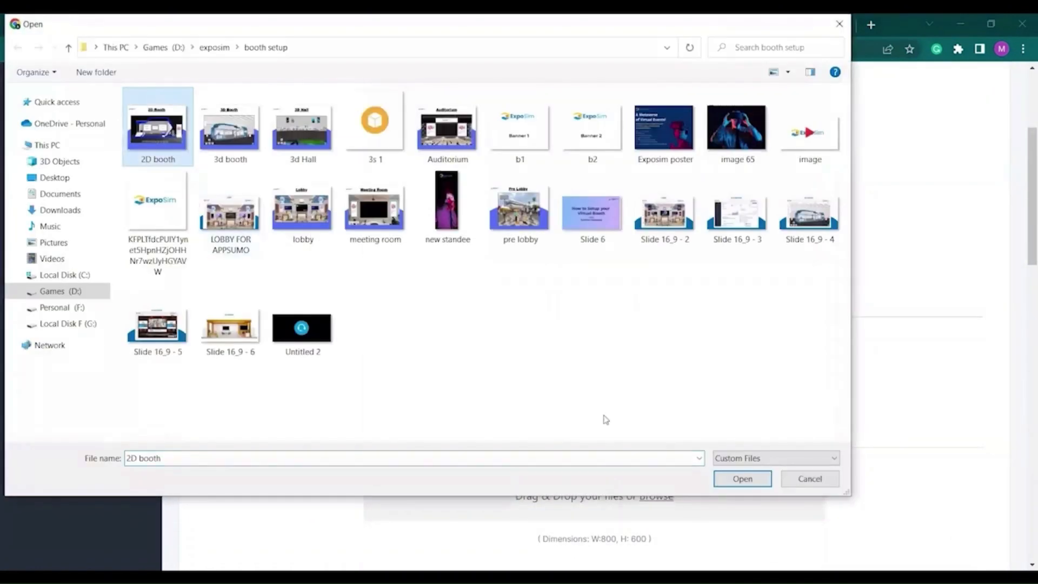
{"action": "left_click", "coordinate": [751, 481]}
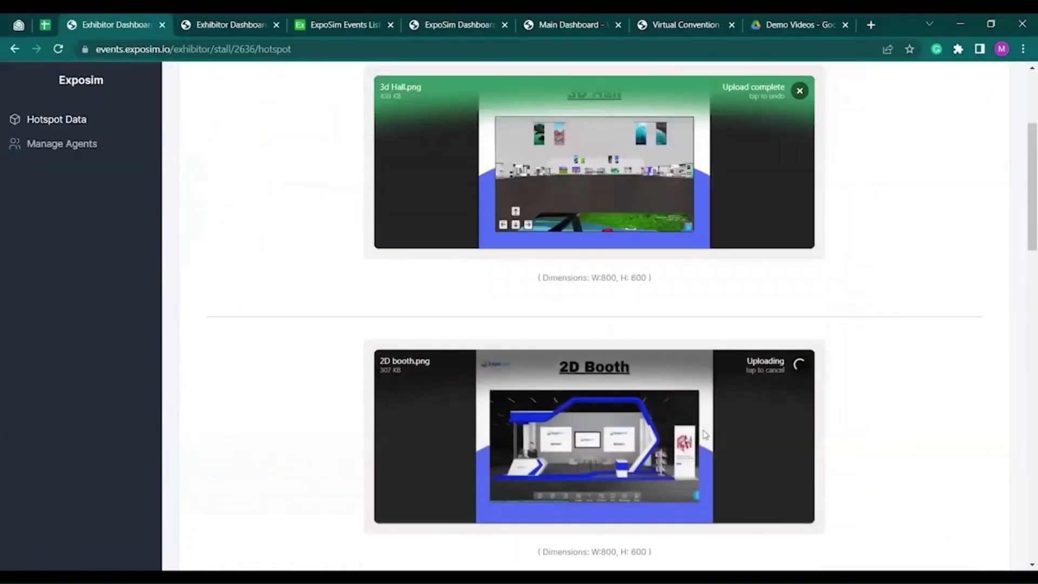
- Submit the Image Popup tab to save both uploaded images
{"action": "scroll", "coordinate": [653, 427], "scroll_direction": "down", "scroll_amount": 3}
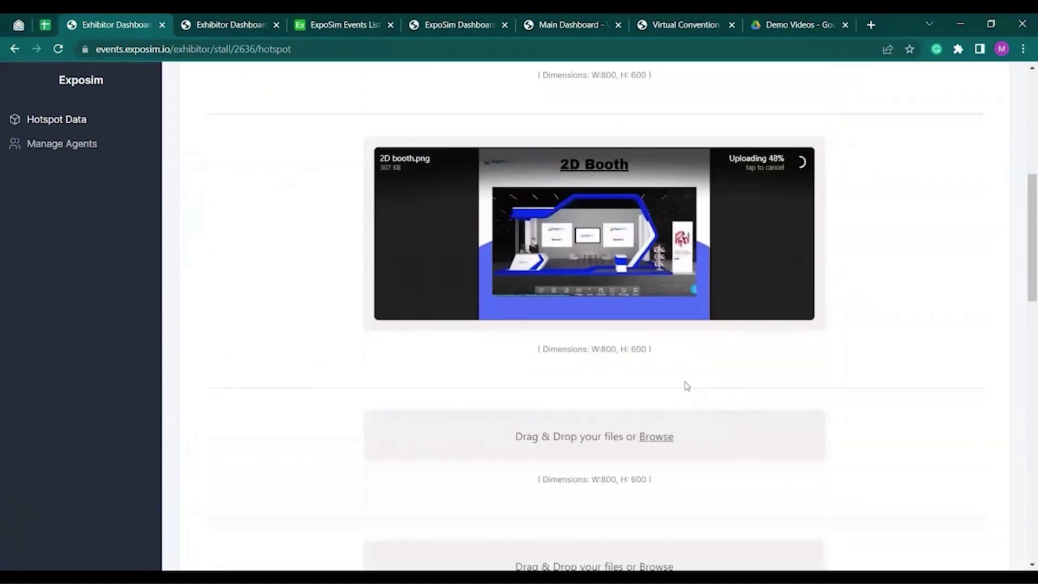
{"action": "scroll", "coordinate": [620, 352], "scroll_direction": "down", "scroll_amount": 10}
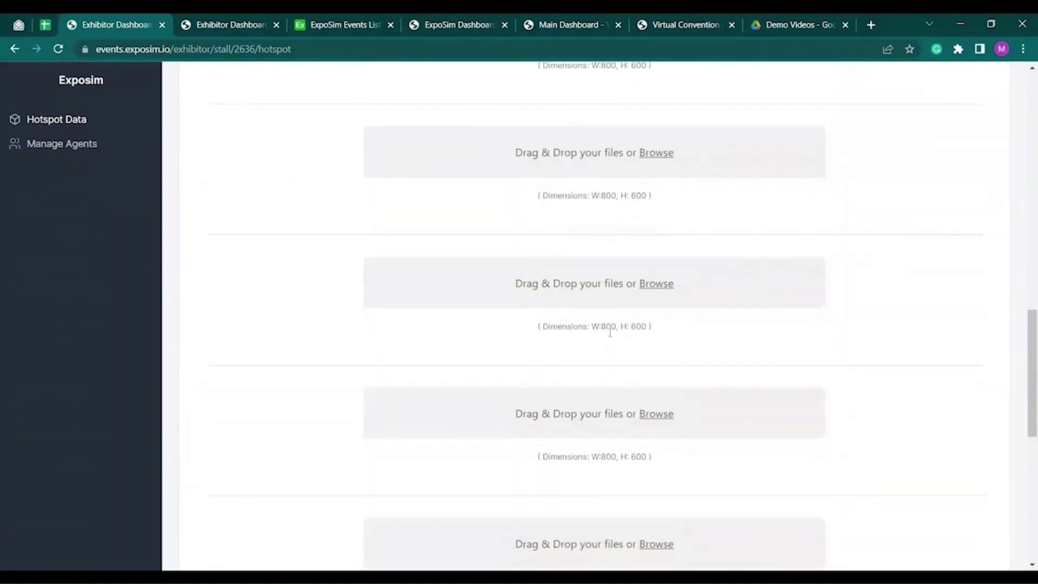
{"action": "scroll", "coordinate": [602, 377], "scroll_direction": "down", "scroll_amount": 3}
{"action": "left_click", "coordinate": [245, 474]}
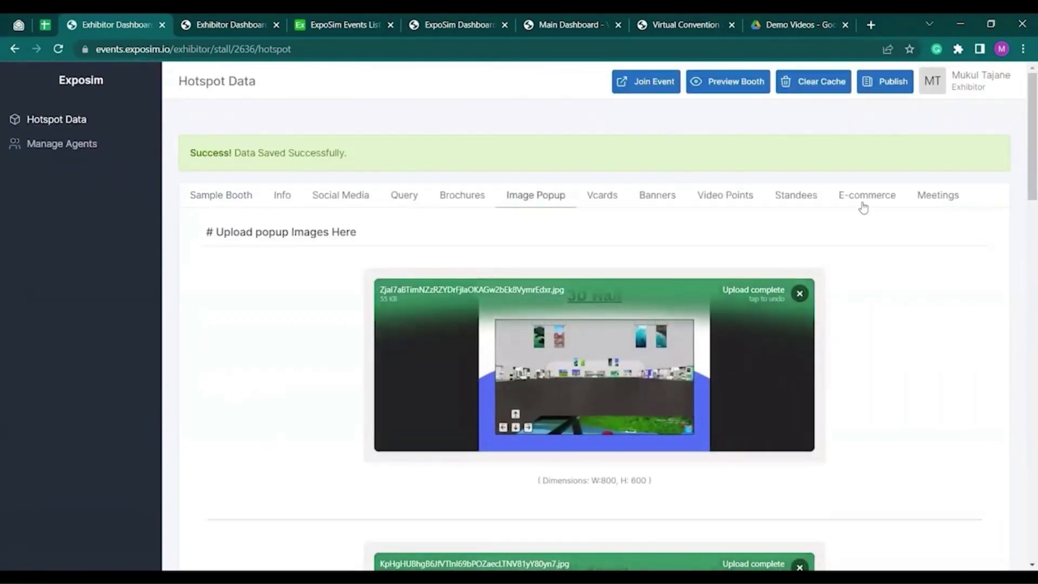
- Switch on Enable Meetings in the Meetings tab, leaving the E-commerce shop link empty
{"action": "left_click", "coordinate": [866, 206]}
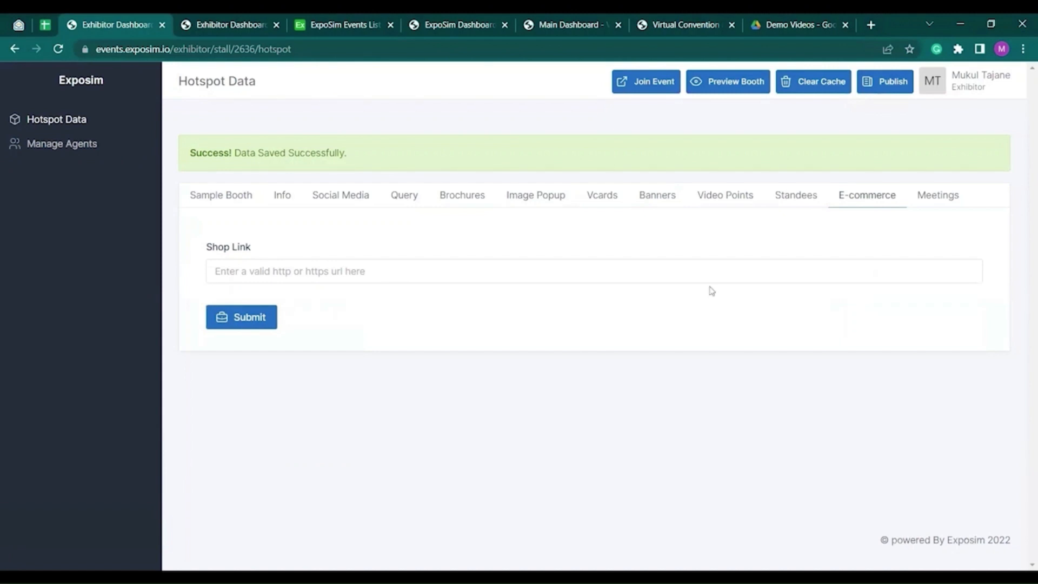
{"action": "left_click", "coordinate": [939, 203]}
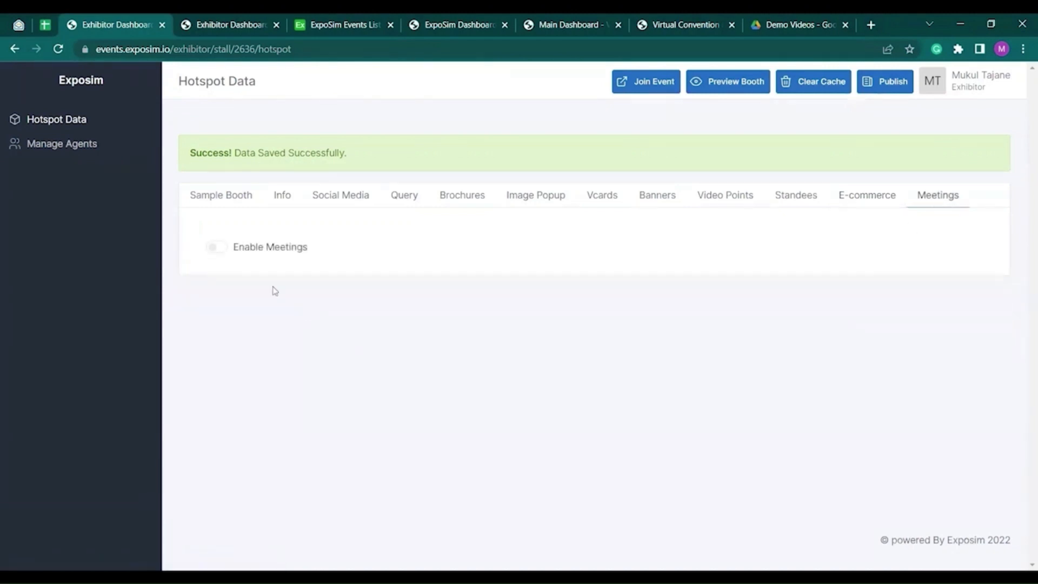
{"action": "left_click", "coordinate": [217, 249]}
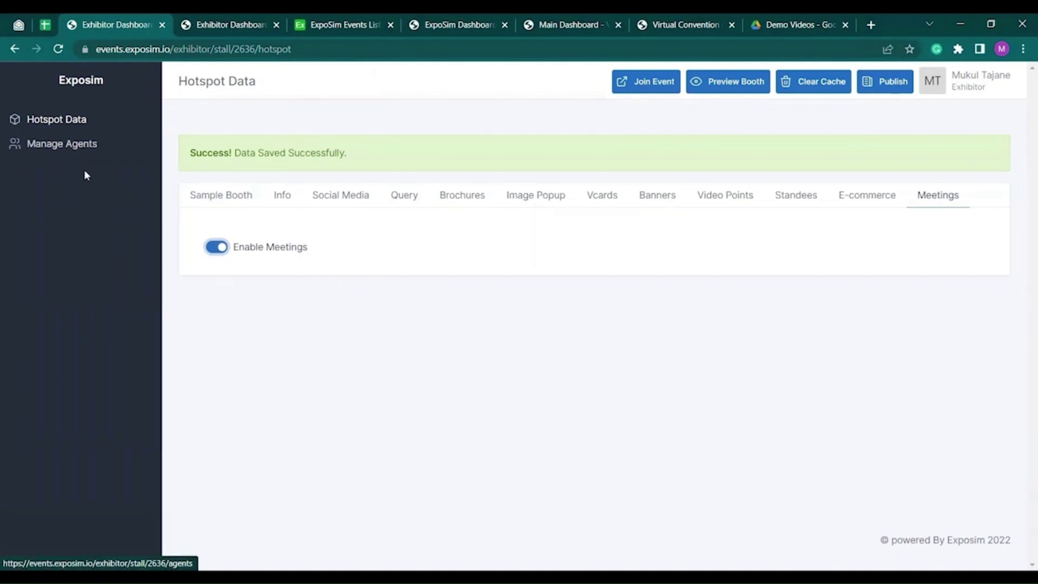
- Start a new agent under Manage Agents, filling its name and e-mail from saved suggestions
{"action": "left_click", "coordinate": [65, 148]}
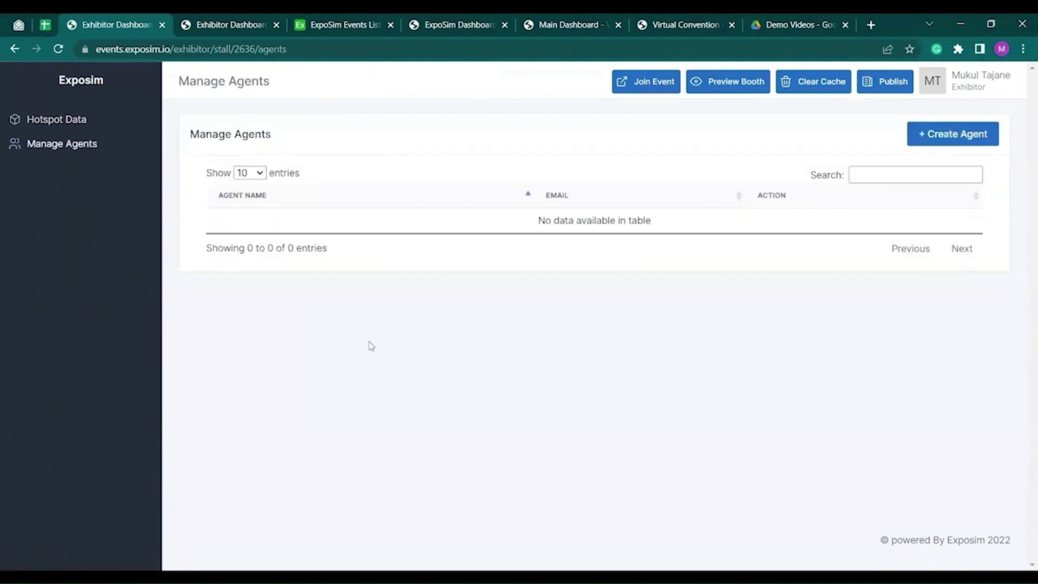
{"action": "left_click", "coordinate": [955, 141]}
{"action": "left_click", "coordinate": [364, 211]}
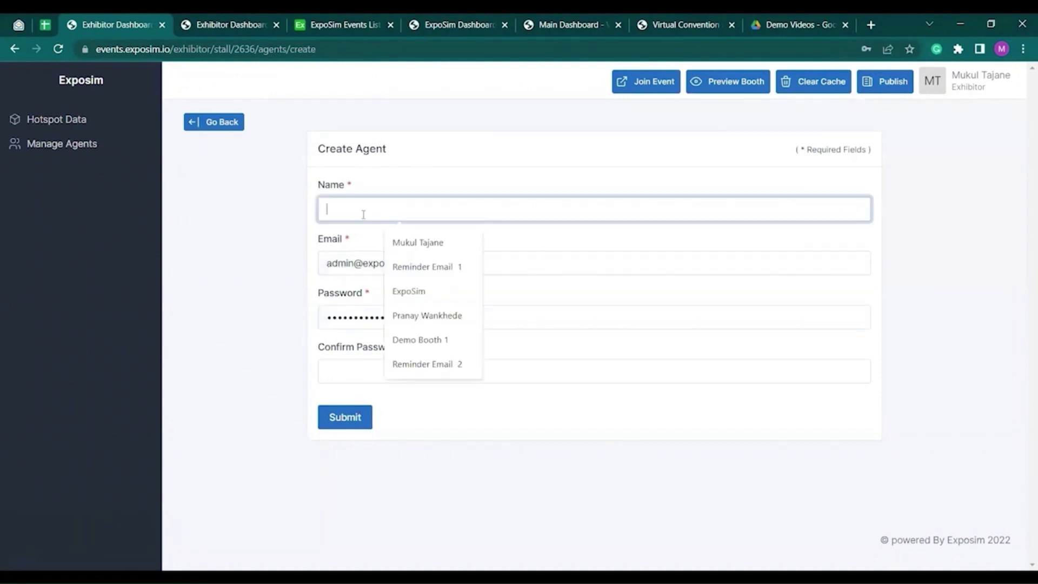
{"action": "left_click", "coordinate": [427, 246]}
{"action": "double_click", "coordinate": [388, 264]}
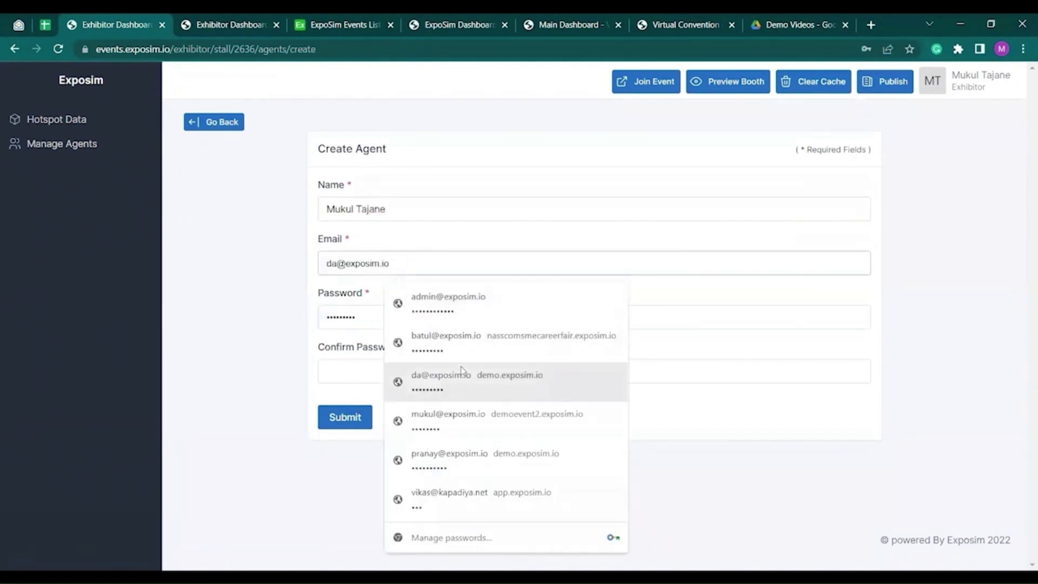
{"action": "left_click", "coordinate": [457, 415]}
- Replace the agent's password and type the password confirmation
{"action": "double_click", "coordinate": [389, 313]}
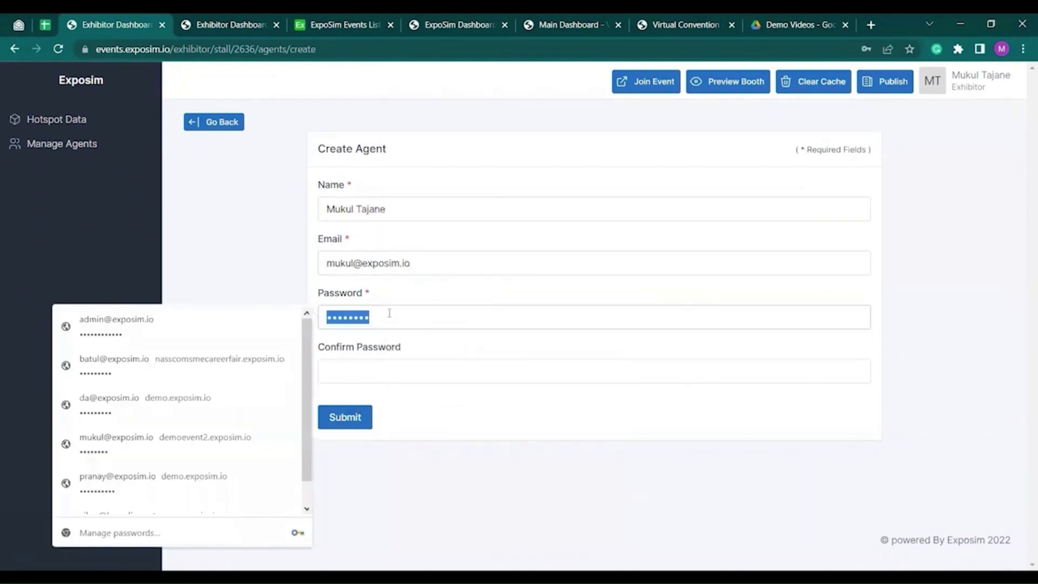
{"action": "type", "text": "12345"}
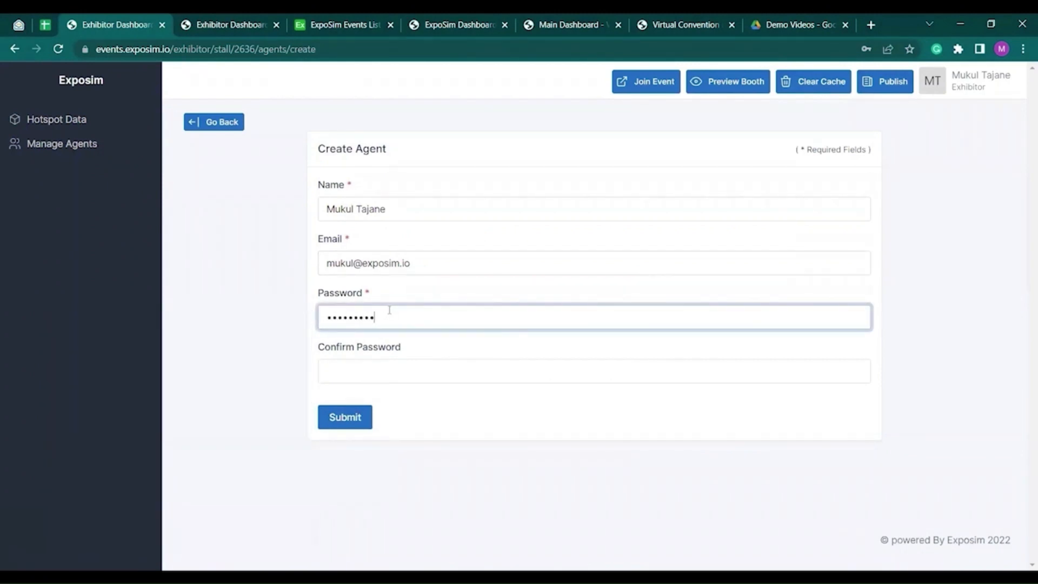
{"action": "left_click", "coordinate": [426, 373]}
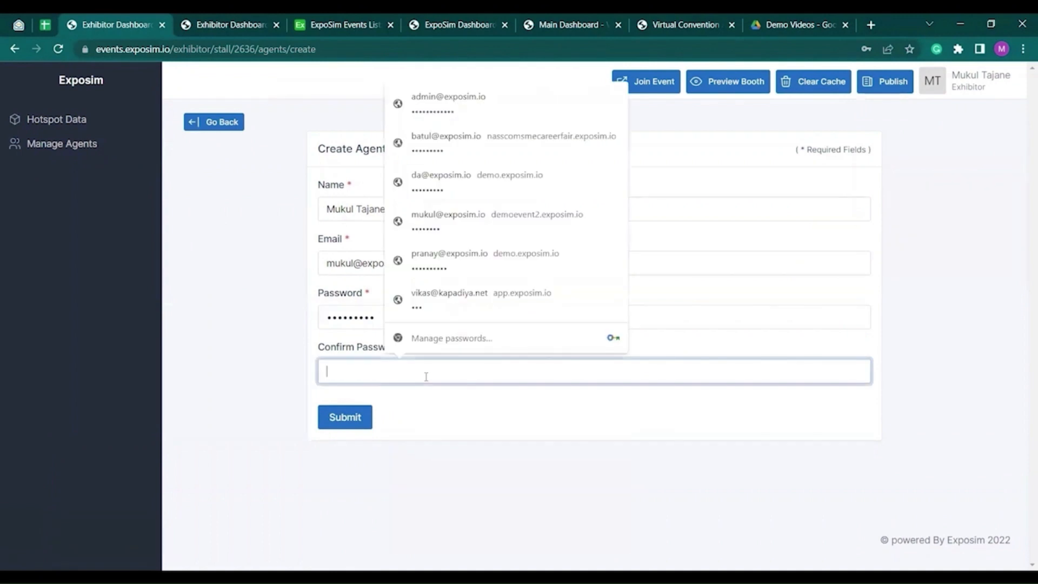
{"action": "type", "text": "1"}
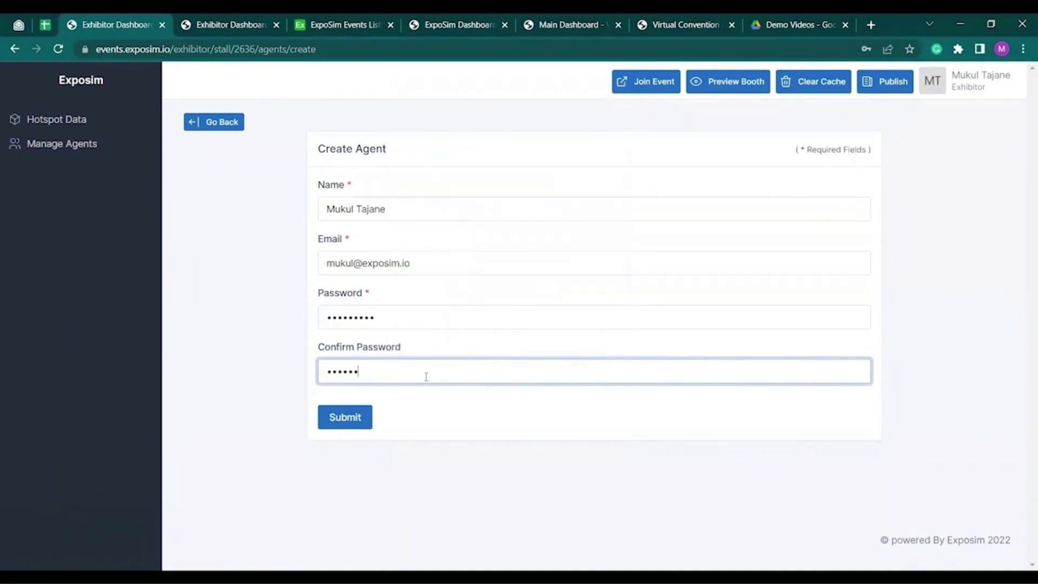
{"action": "key", "text": "BackSpace"}
{"action": "key", "text": "BackSpace"}
{"action": "key", "text": "BackSpace"}
{"action": "key", "text": "BackSpace"}
{"action": "key", "text": "BackSpace"}
{"action": "key", "text": "BackSpace"}
{"action": "double_click", "coordinate": [389, 313]}
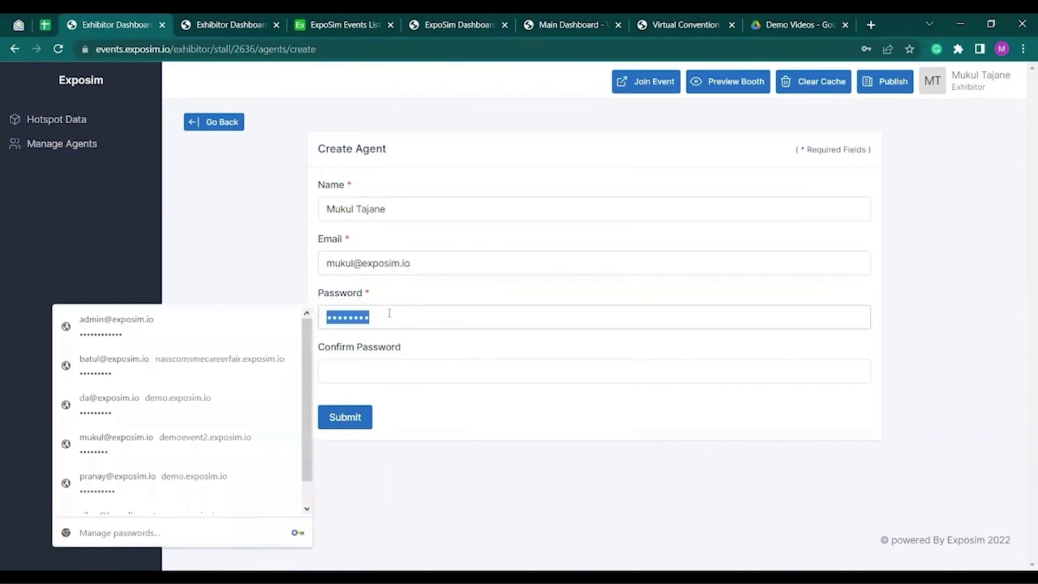
{"action": "type", "text": "12345"}
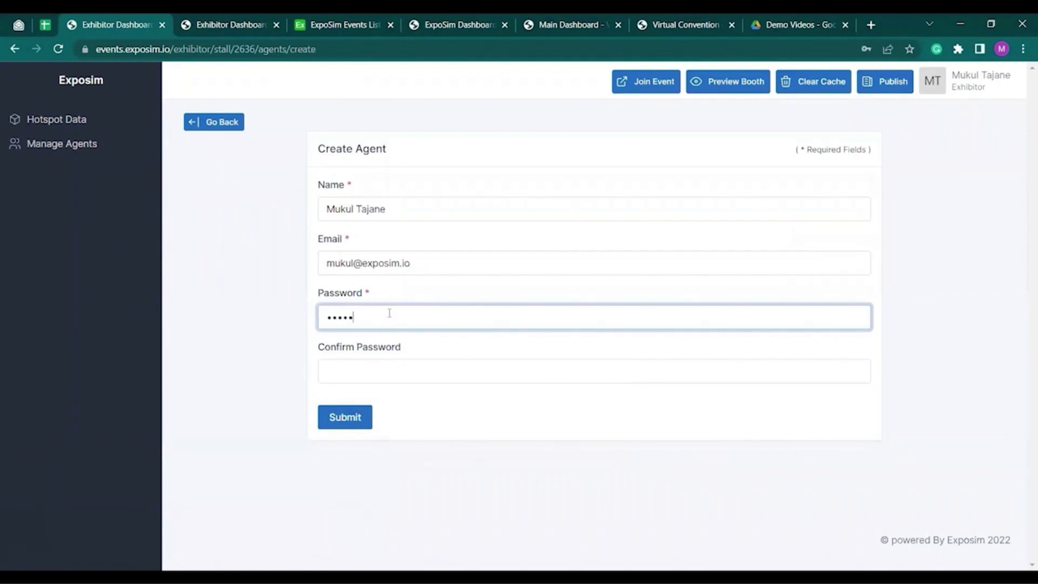
{"action": "left_click", "coordinate": [411, 389]}
{"action": "left_click", "coordinate": [424, 375]}
{"action": "type", "text": "1"}
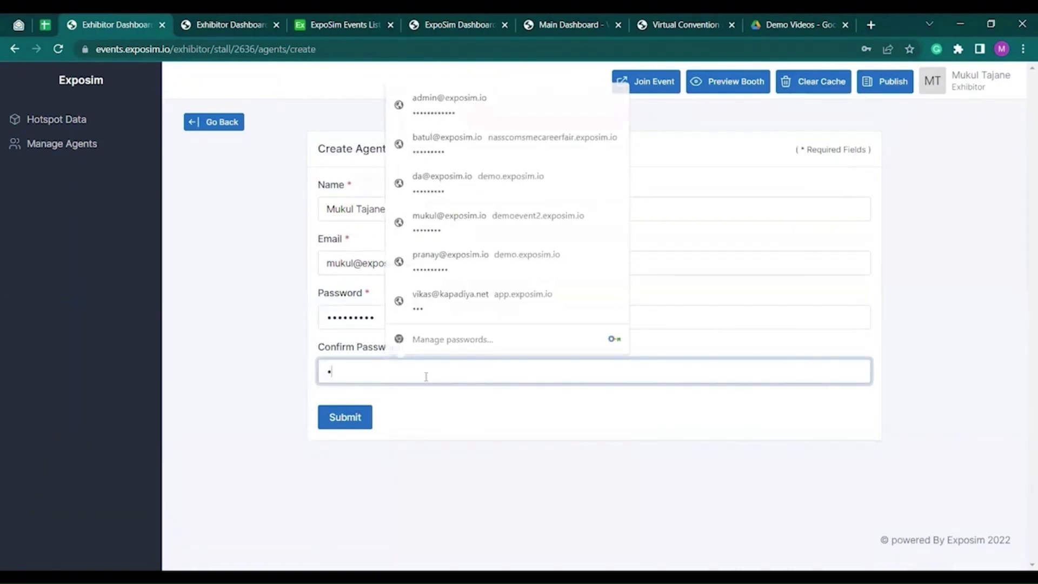
{"action": "type", "text": "234567"}
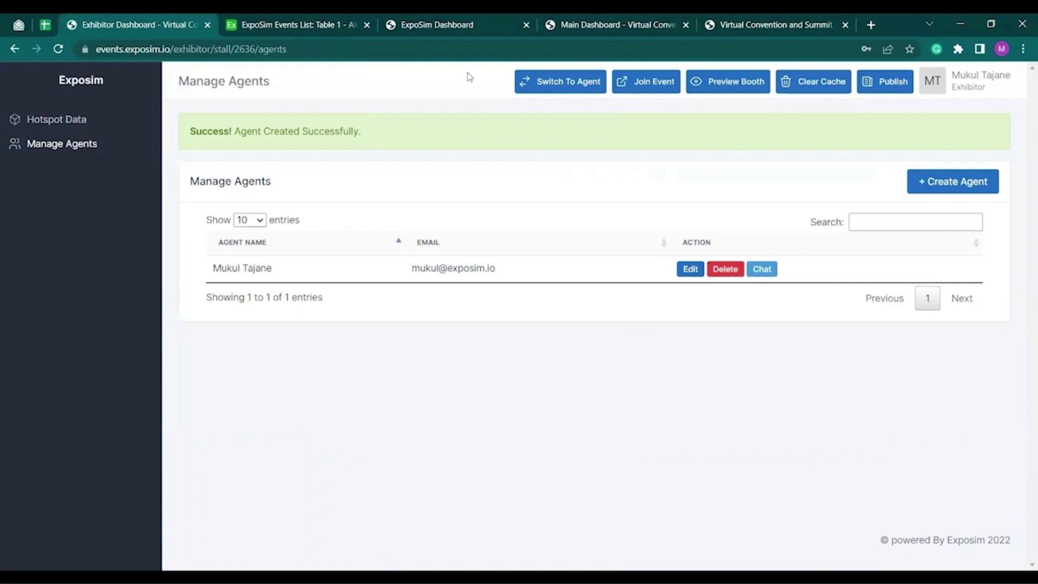
- Launch Preview Booth to view the 3D stand with banners, standee, video and brochures
{"action": "left_click", "coordinate": [733, 85]}
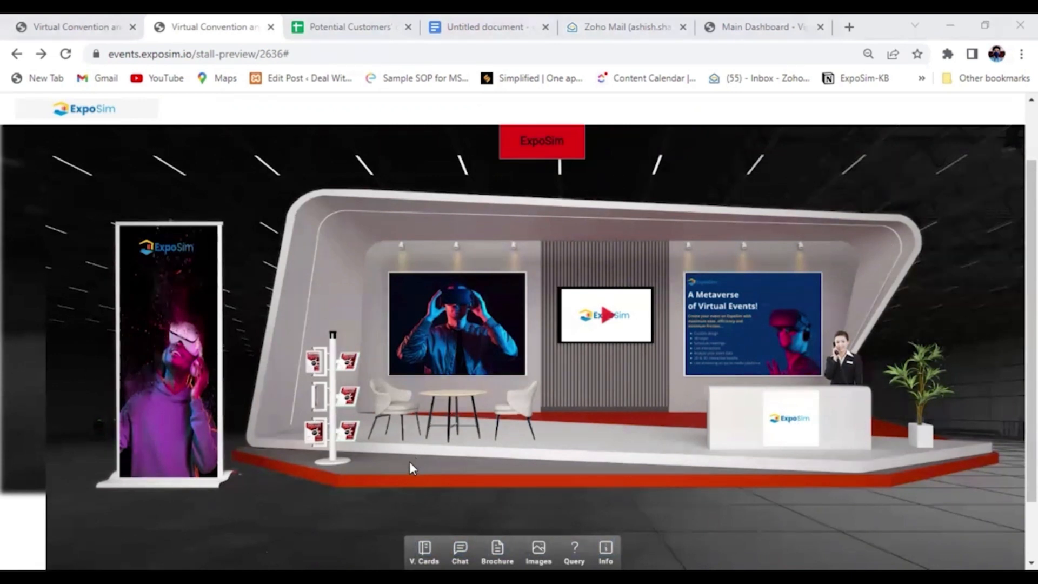
{"action": "left_click", "coordinate": [424, 548]}
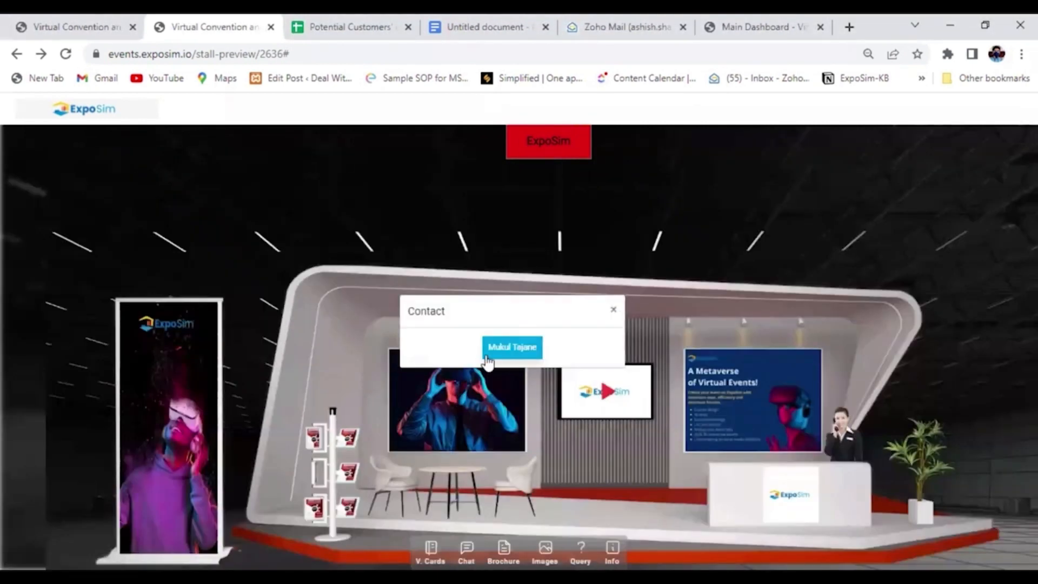
{"action": "left_click", "coordinate": [613, 309]}
{"action": "left_click", "coordinate": [460, 548]}
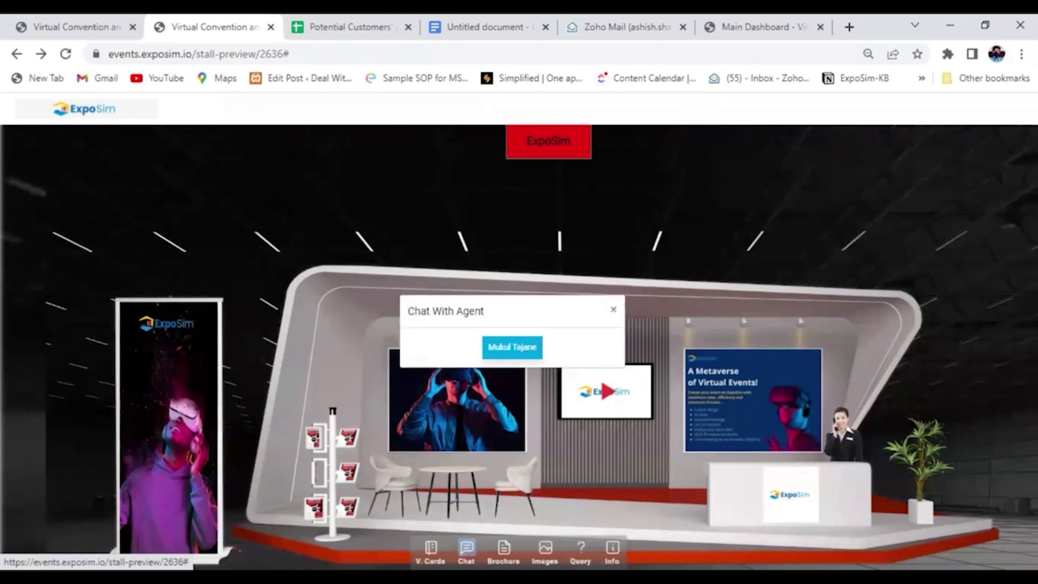
{"action": "left_click", "coordinate": [613, 309]}
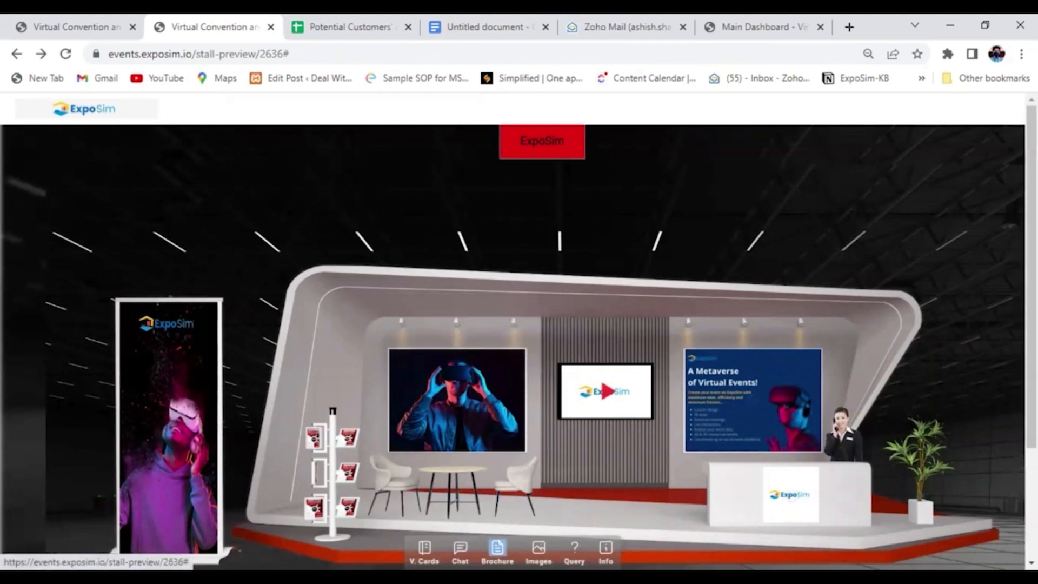
{"action": "left_click", "coordinate": [497, 549]}
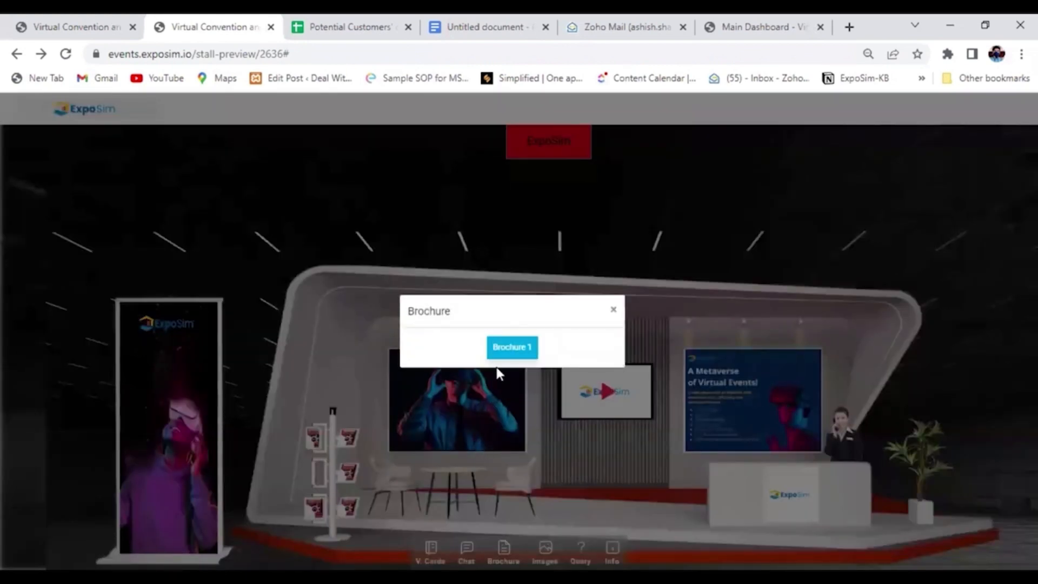
{"action": "left_click", "coordinate": [615, 312]}
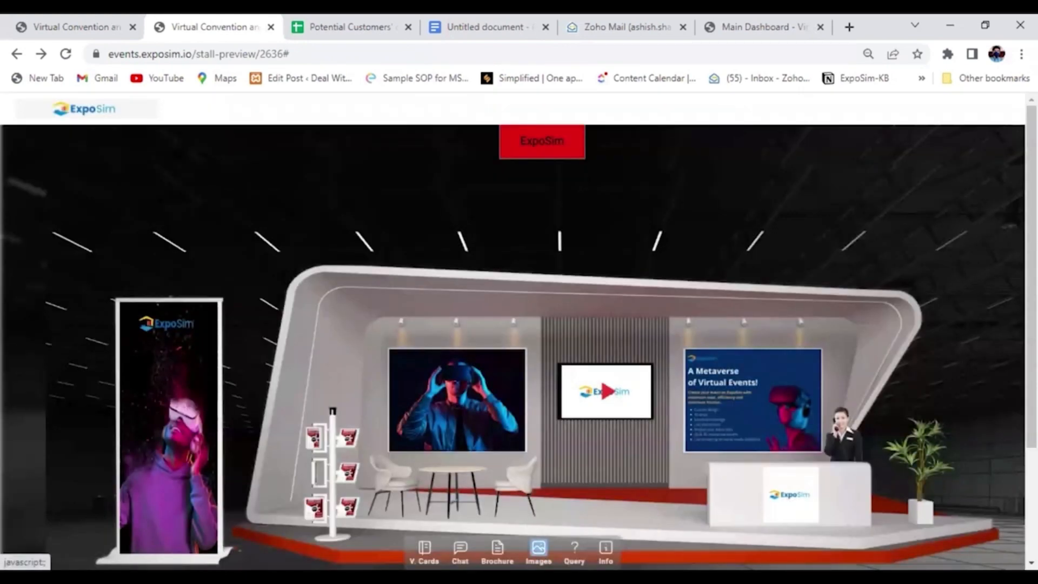
{"action": "left_click", "coordinate": [538, 548]}
{"action": "left_click", "coordinate": [767, 253]}
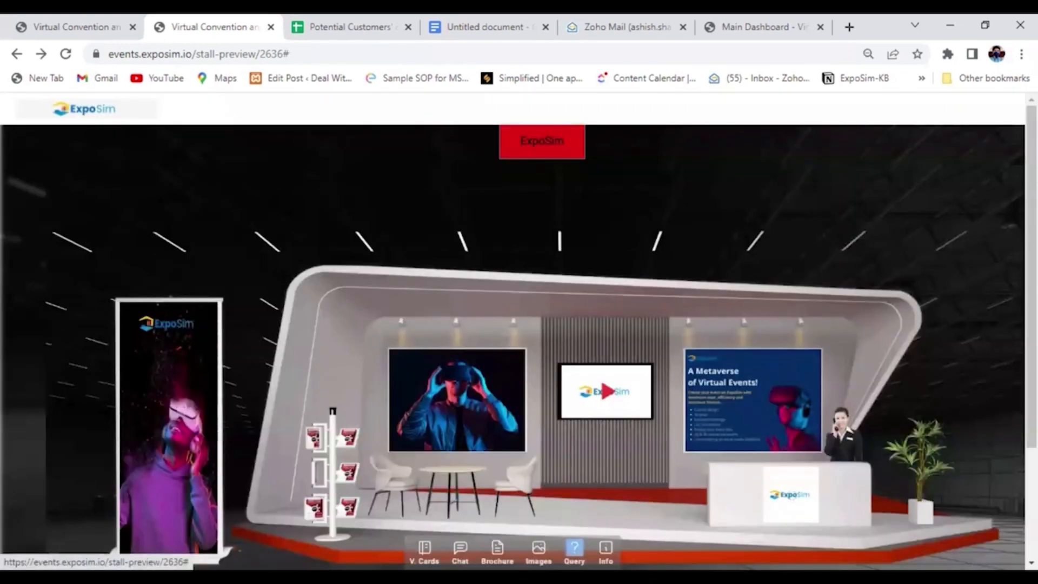
{"action": "left_click", "coordinate": [574, 549]}
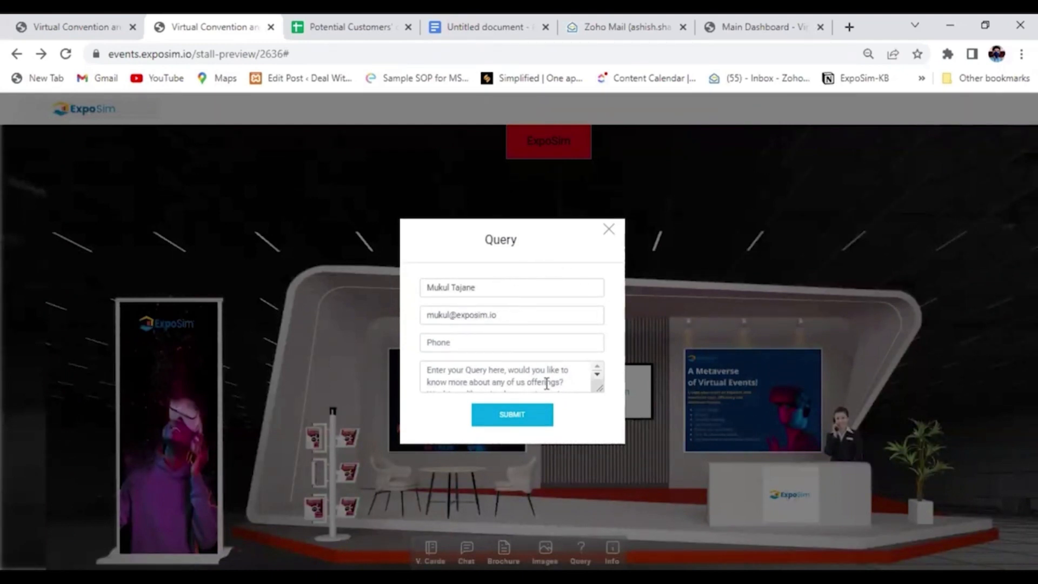
{"action": "left_click", "coordinate": [609, 230]}
{"action": "left_click", "coordinate": [606, 550]}
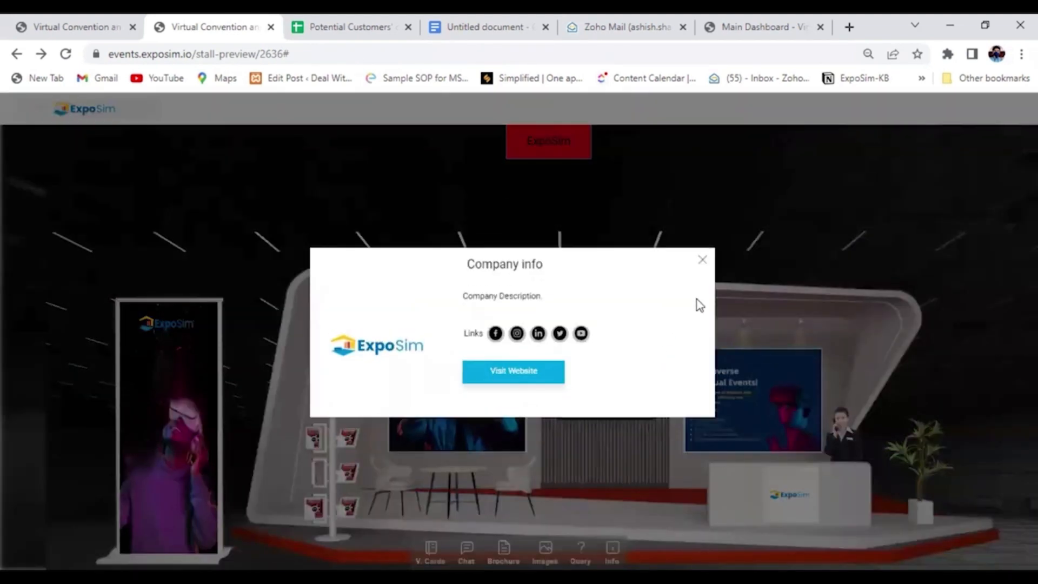
{"action": "left_click", "coordinate": [702, 261]}
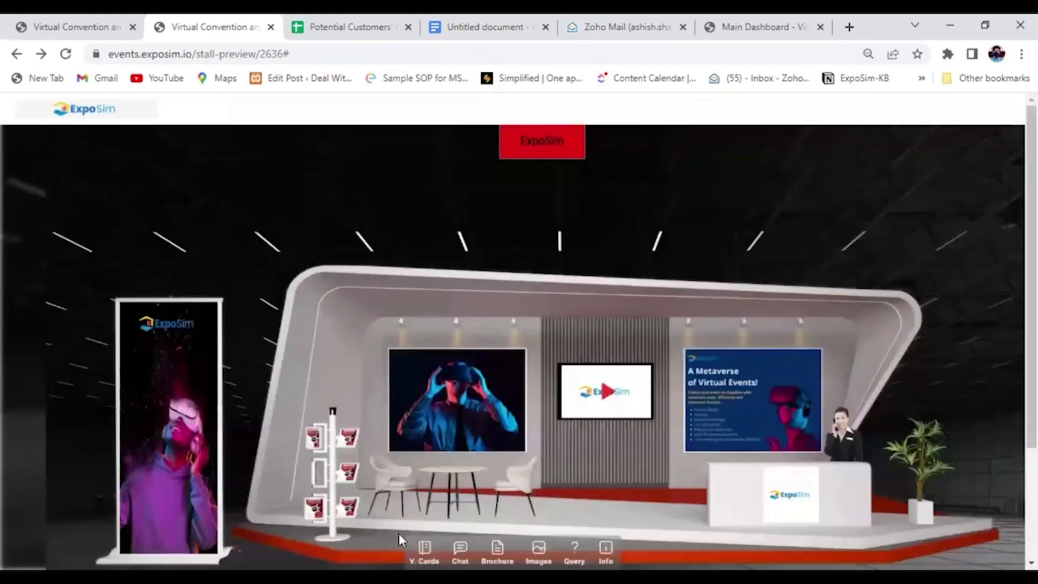